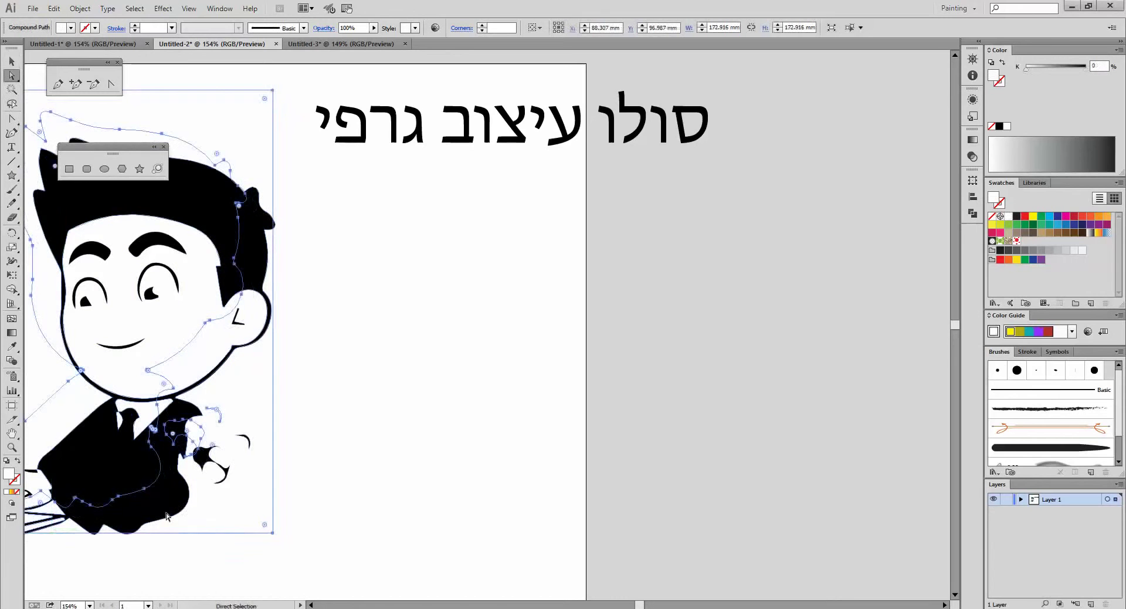
Reshape the jacket's lower edge and the face outline beside the ear by moving individual anchor points
click(167, 517)
drag(211, 570, 185, 550)
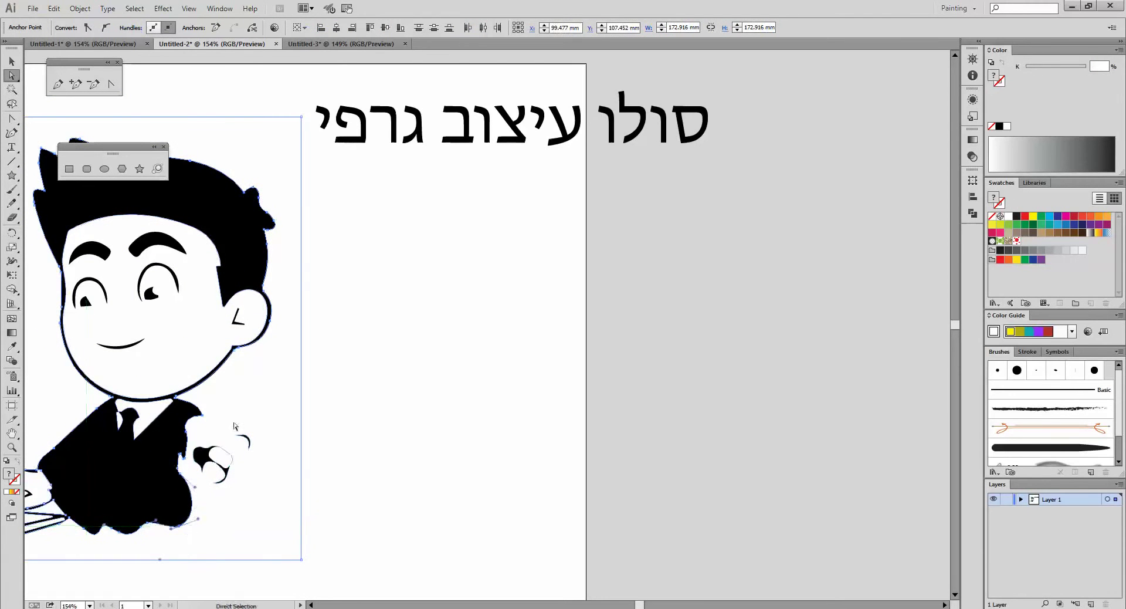
click(222, 304)
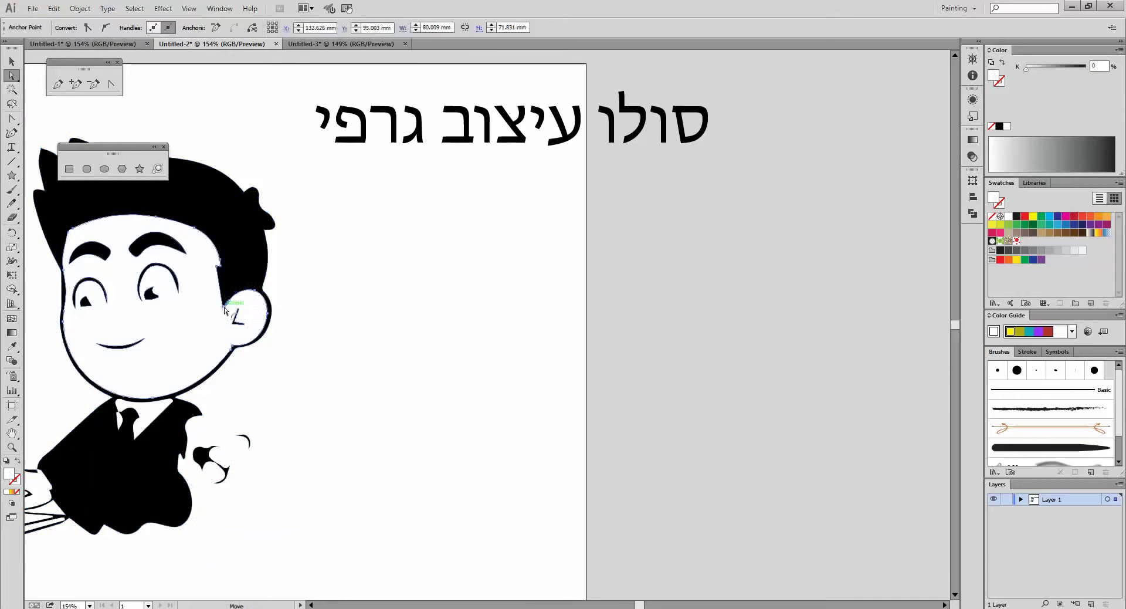
click(225, 305)
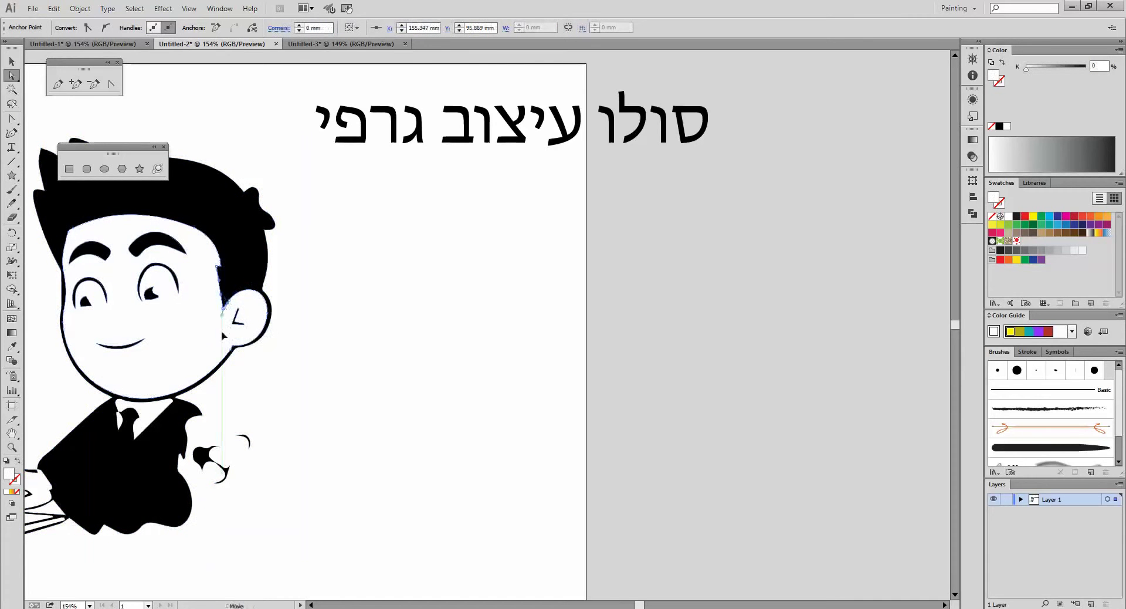
drag(223, 336, 223, 344)
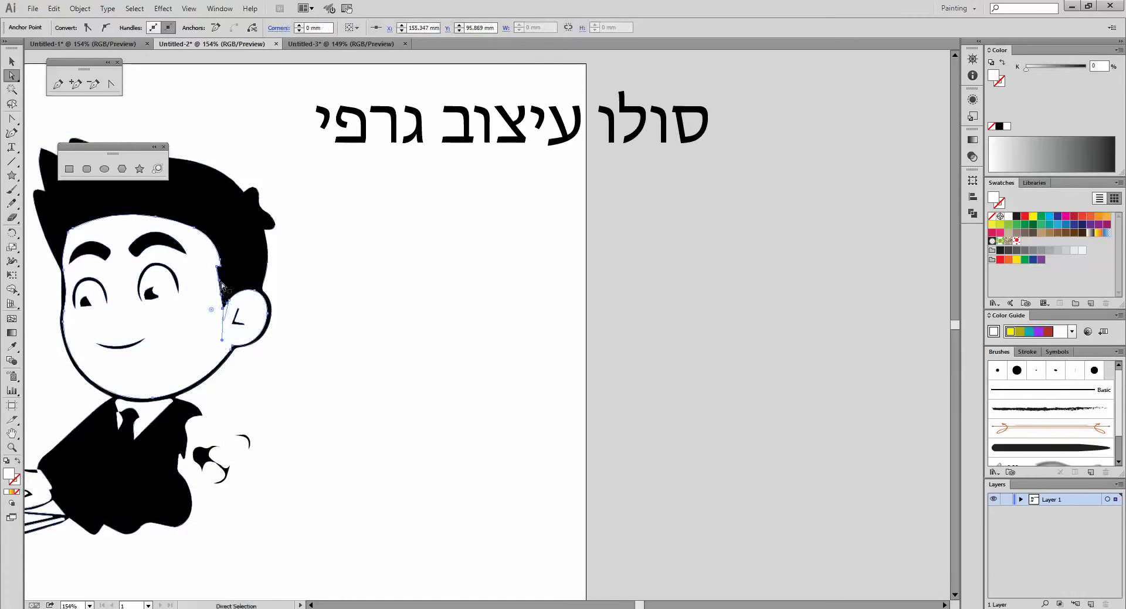
drag(221, 285, 239, 285)
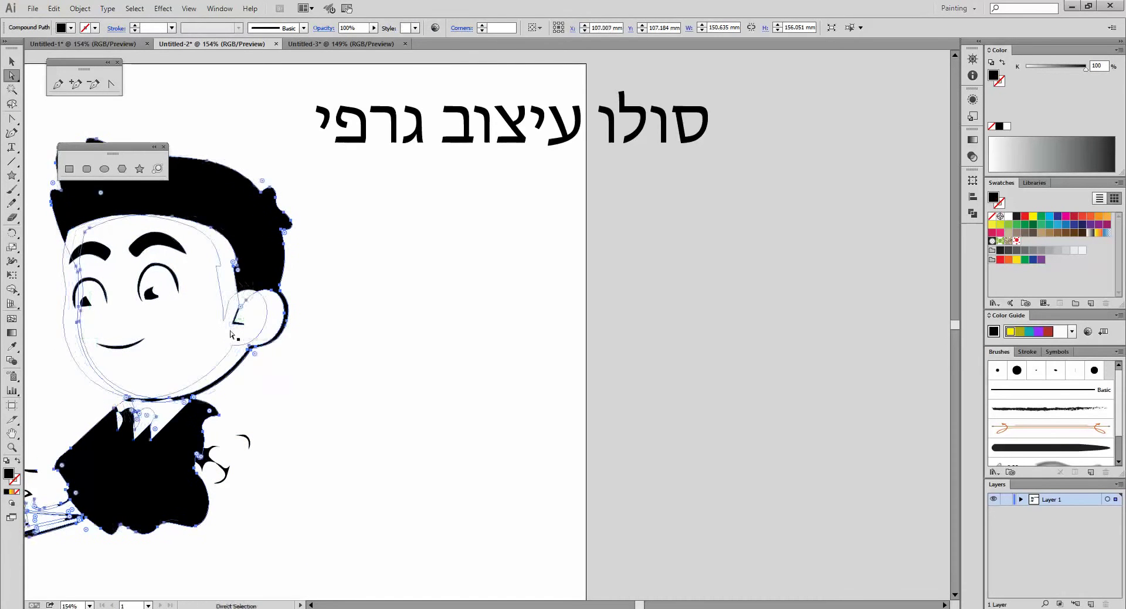
key(ctrl+z)
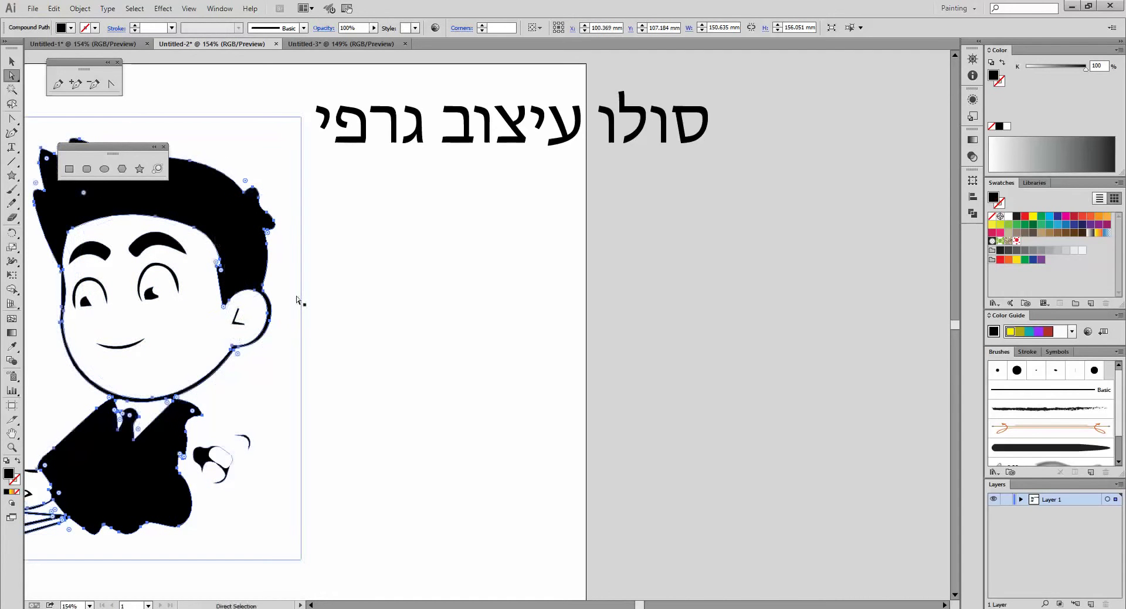
Draw a closed, wavy freeform shape about 53 by 99 mm with the Pen tool in the empty area beside the character
click(58, 85)
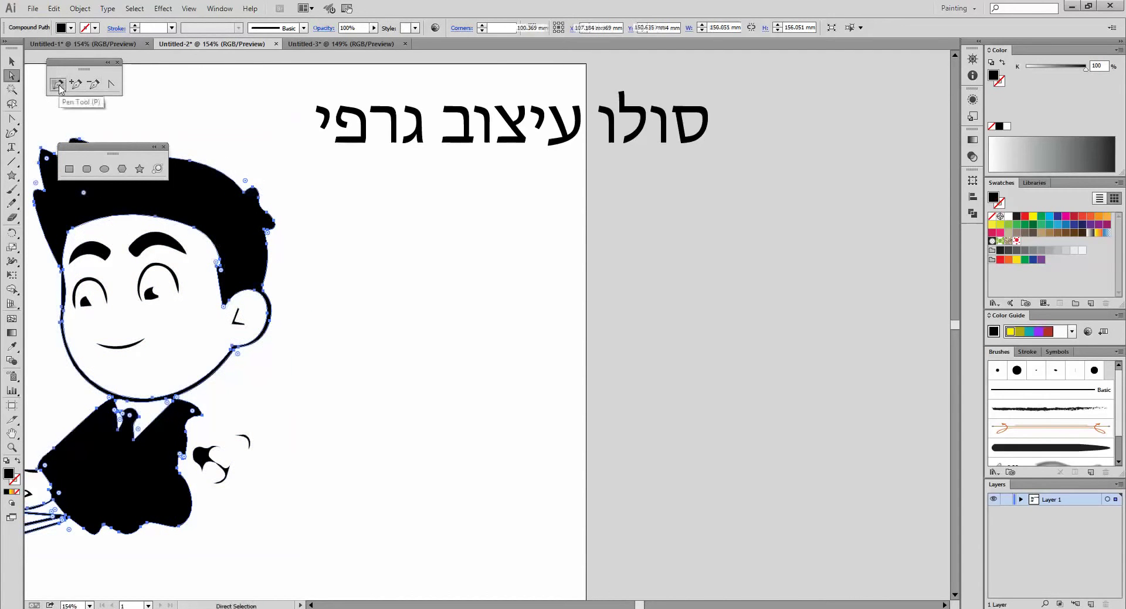
mouse_move(524, 222)
mouse_down()
mouse_move(543, 284)
mouse_move(526, 315)
mouse_move(528, 356)
mouse_up()
drag(538, 400, 495, 415)
drag(468, 463, 460, 473)
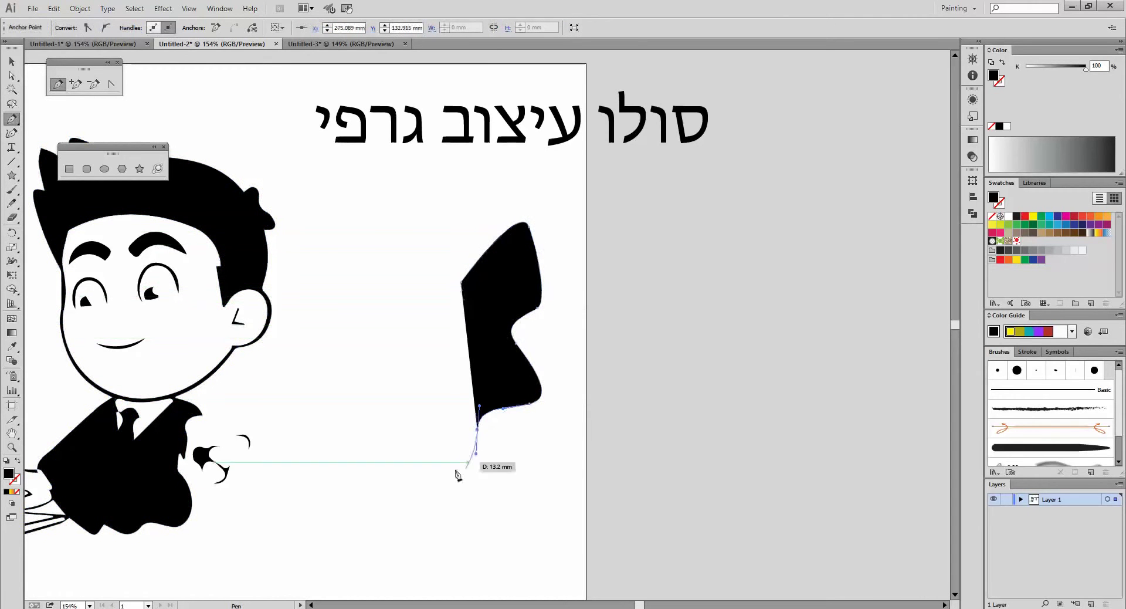
drag(421, 399, 453, 378)
drag(489, 343, 466, 306)
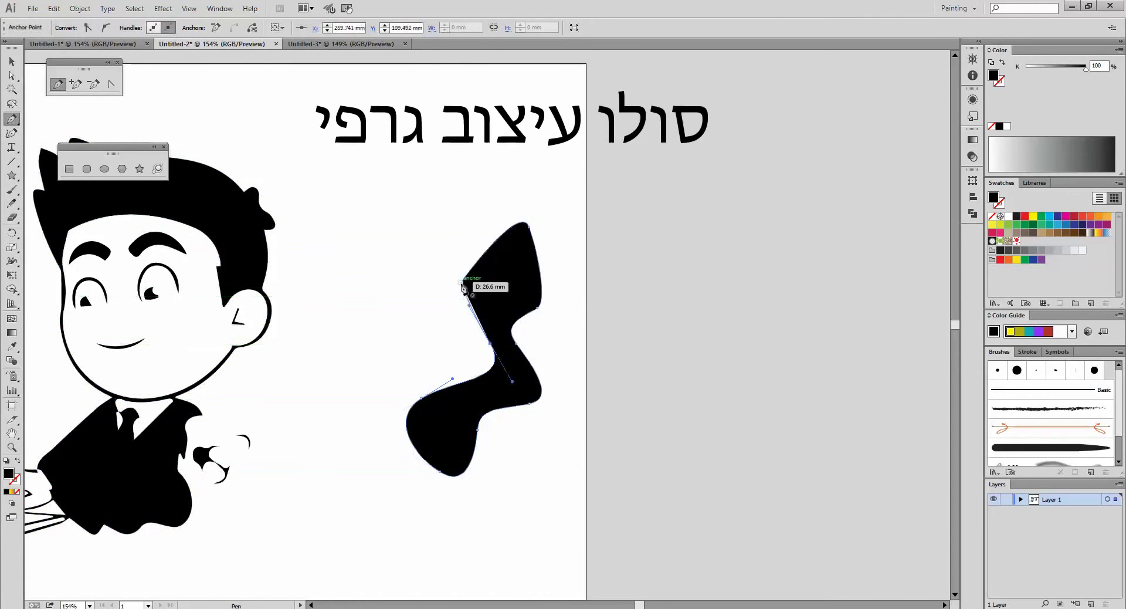
click(461, 284)
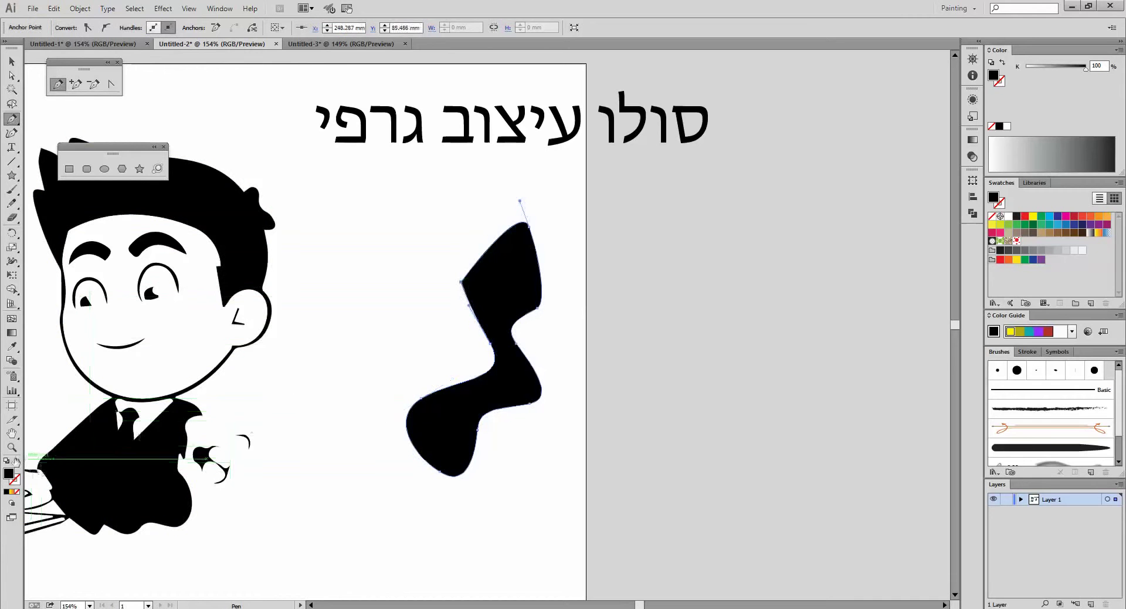
Apply the default white fill and black stroke to the wavy shape and move it off the artboard
key(d)
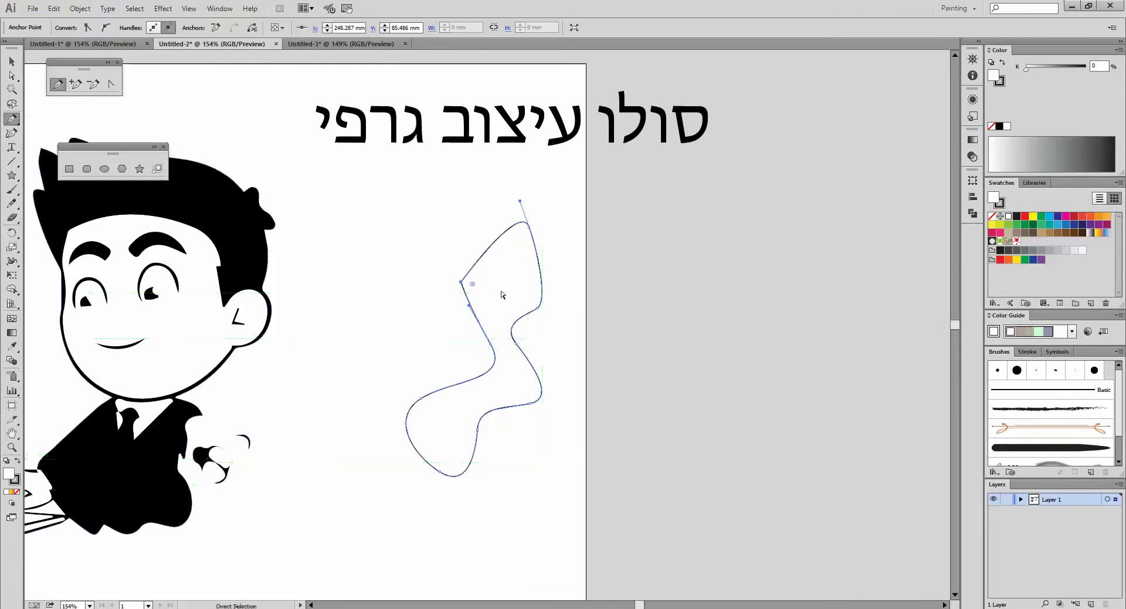
mouse_move(503, 292)
mouse_down()
mouse_move(708, 279)
mouse_move(743, 247)
mouse_up()
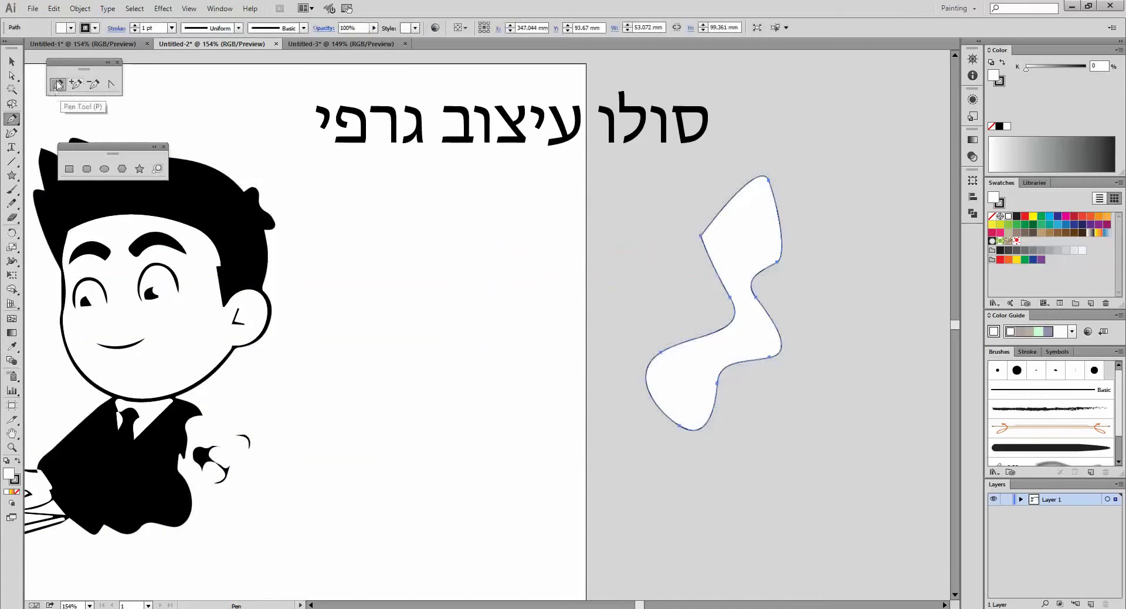
Draw a second closed path with the Pen tool, a narrow zigzag band with curved bends, between the character and the first shape
click(434, 256)
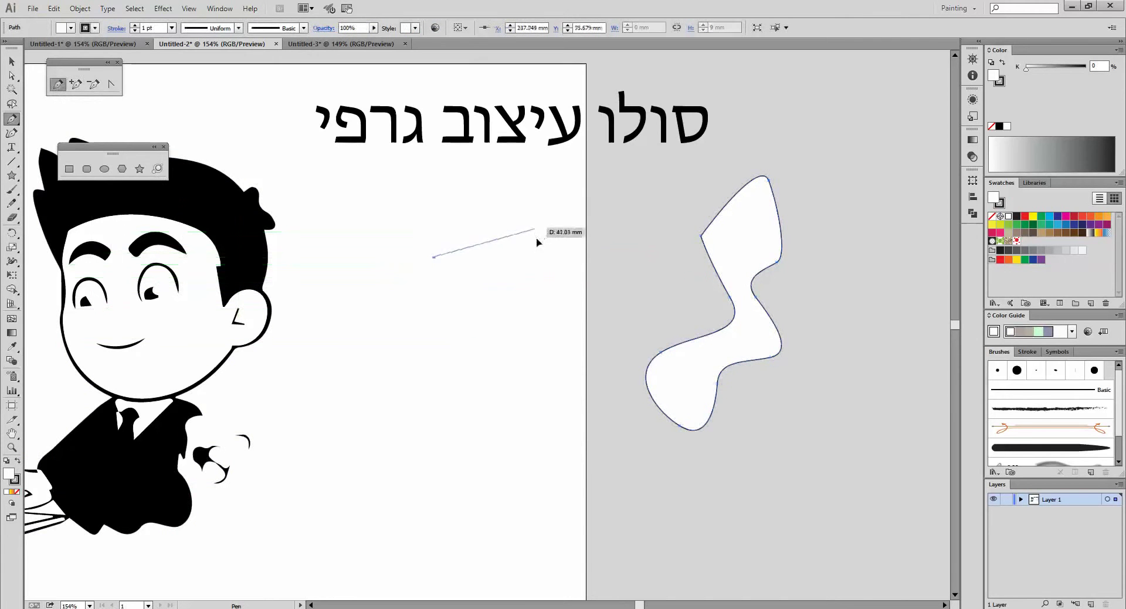
drag(536, 232, 531, 286)
drag(461, 326, 467, 338)
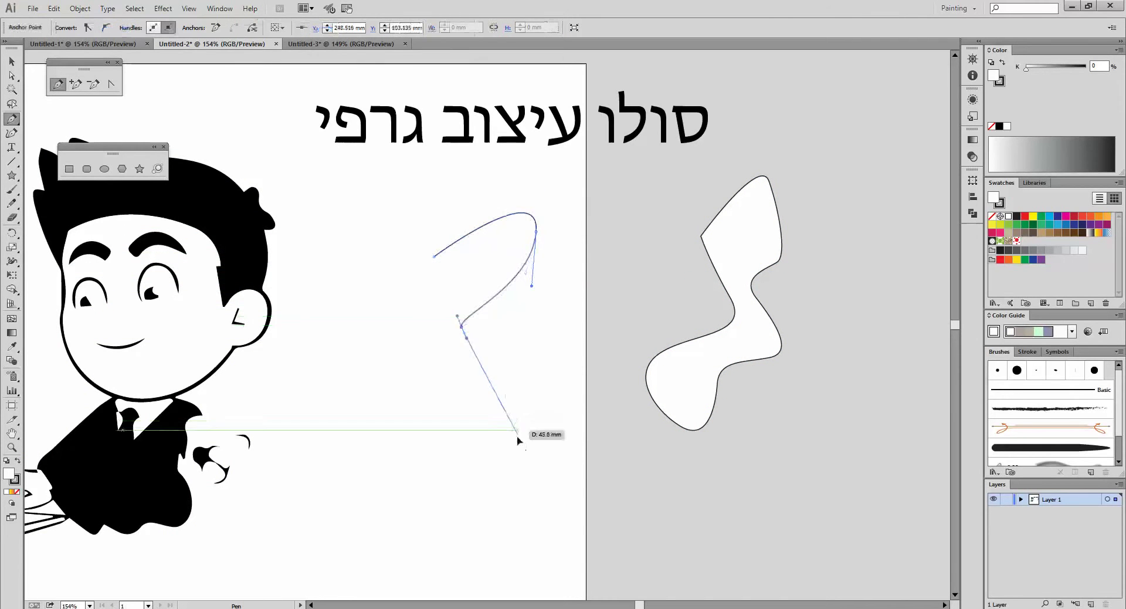
drag(520, 434, 501, 444)
click(427, 469)
drag(422, 435, 429, 434)
click(476, 405)
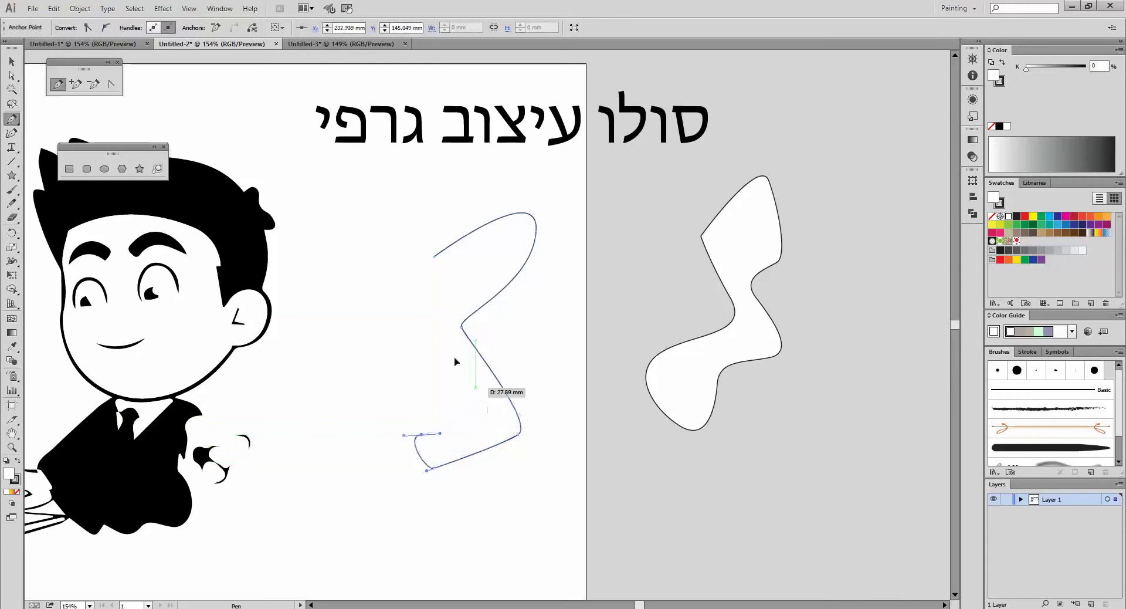
drag(430, 308, 449, 298)
drag(508, 241, 534, 240)
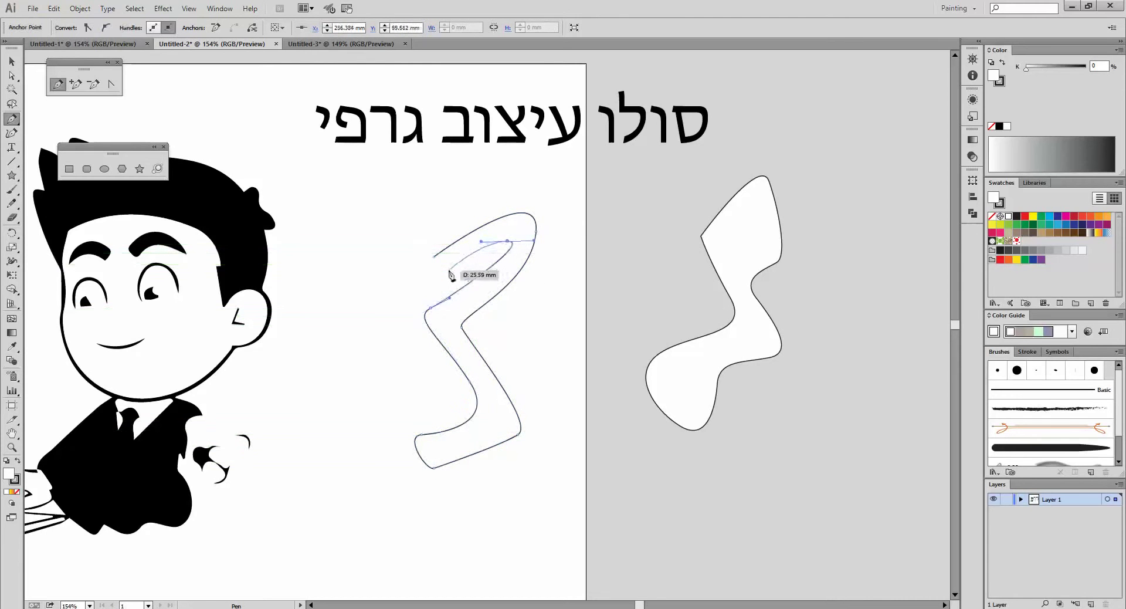
click(448, 269)
click(434, 257)
click(434, 257)
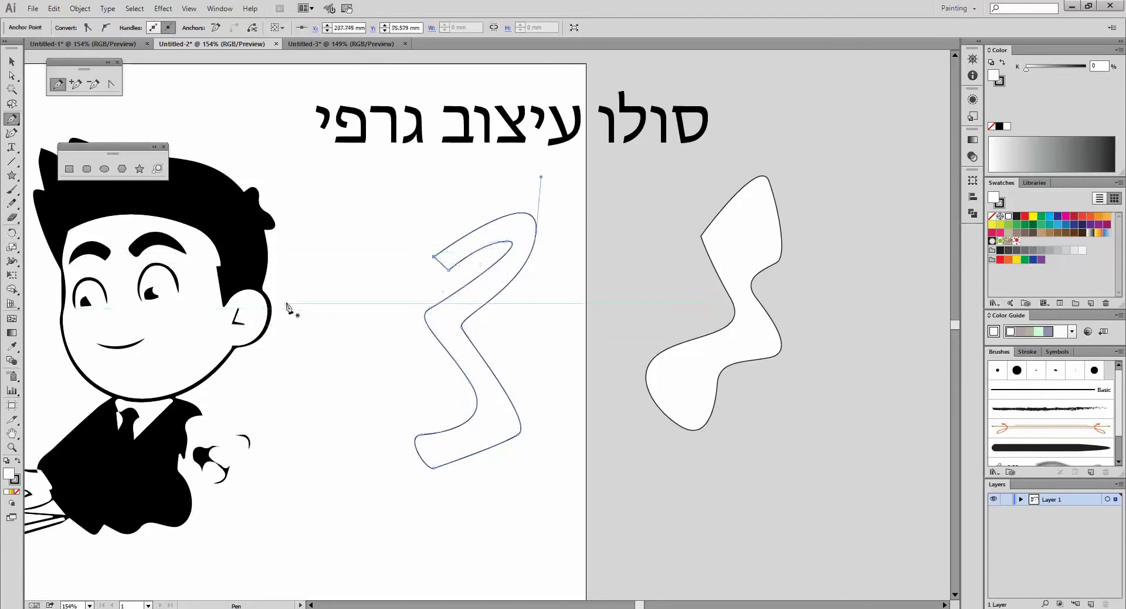
Add an anchor point on the zigzag band's upper curve, pull it outward, and delete the anchor point at the inner upper bend
click(75, 85)
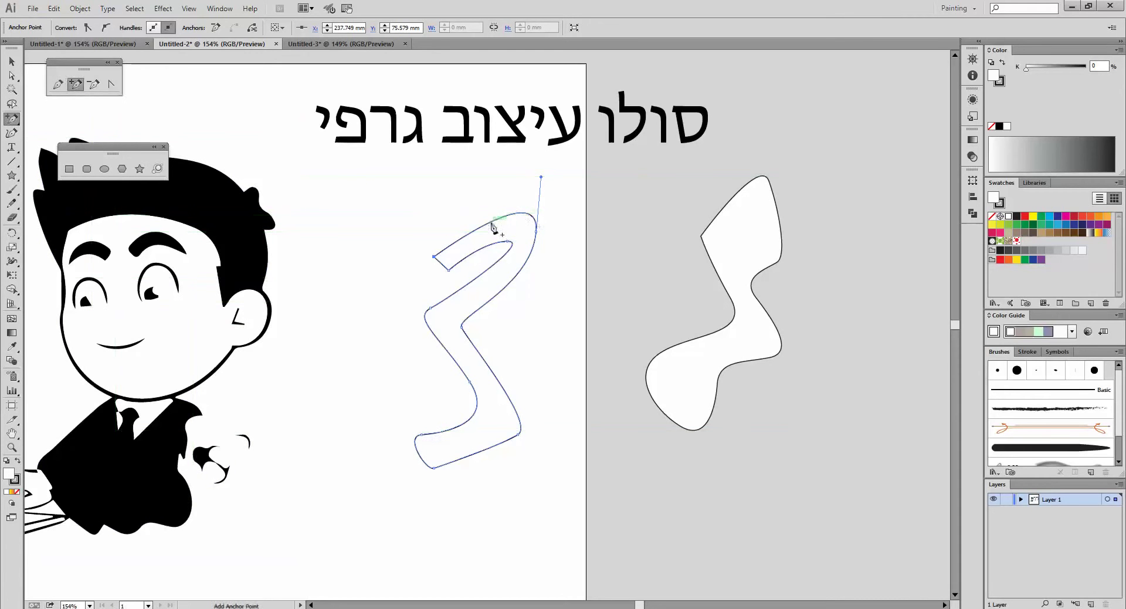
click(492, 223)
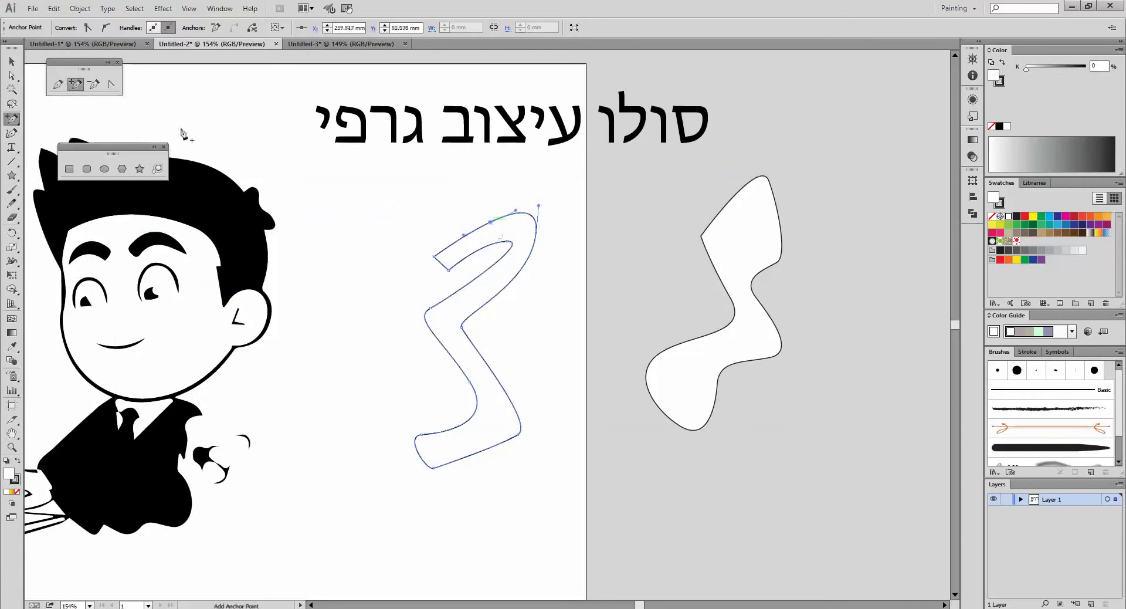
click(12, 75)
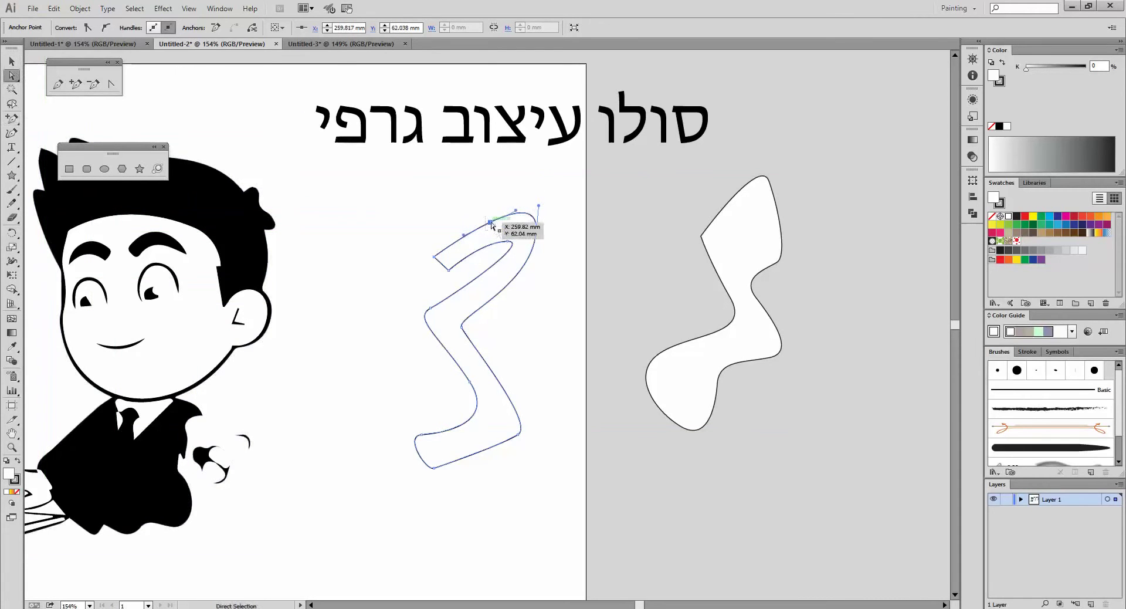
drag(491, 225, 465, 191)
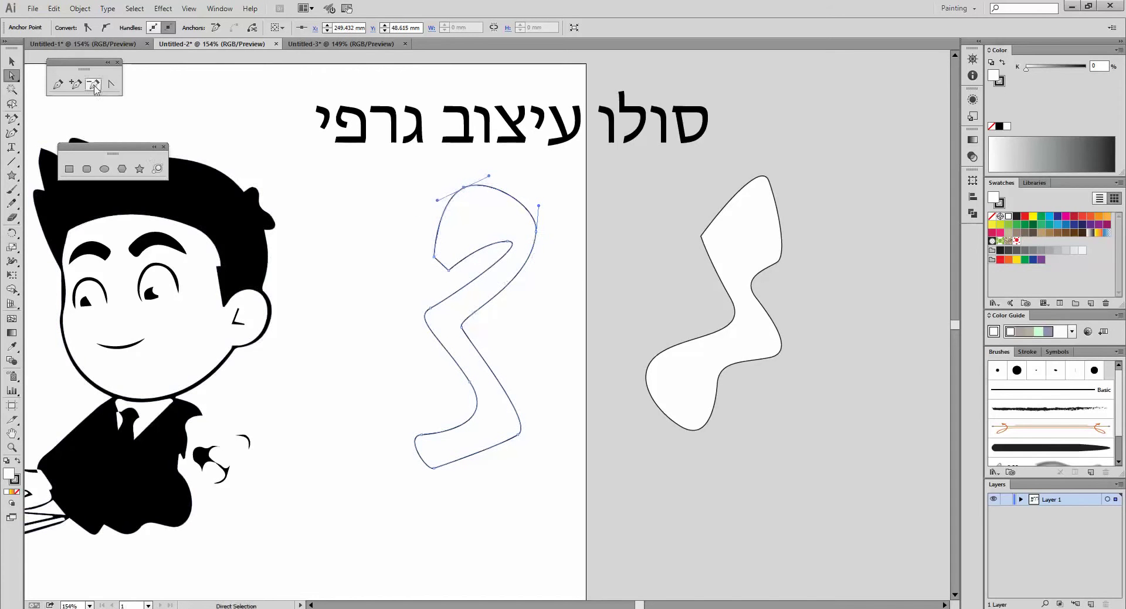
click(93, 84)
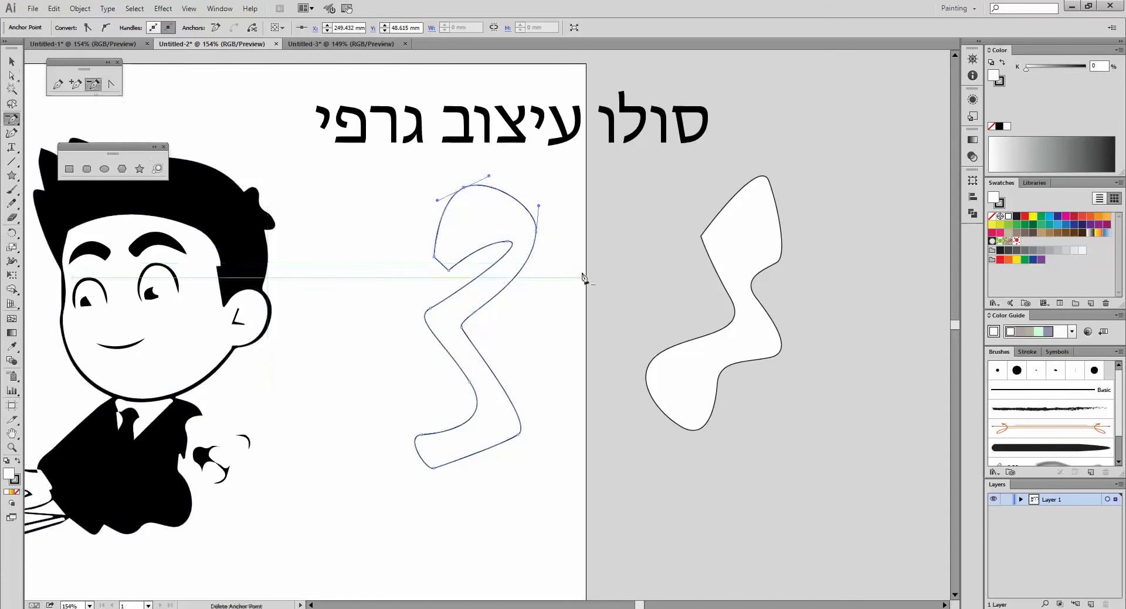
click(508, 242)
Convert the band's outer upper anchor point to a corner and move the whole shape off the artboard beside the first shape
click(14, 77)
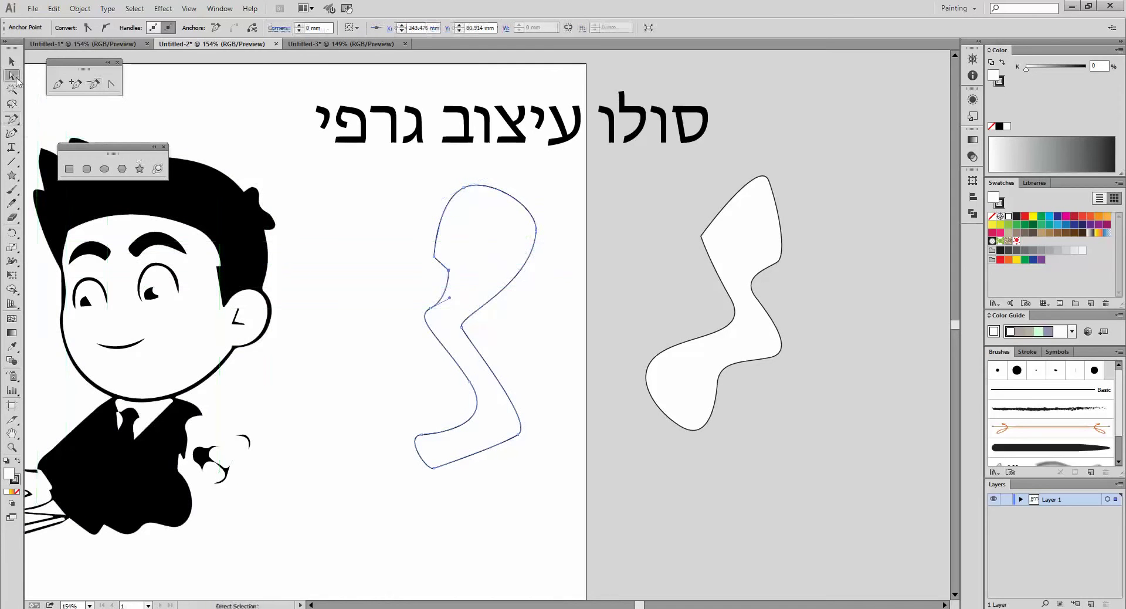
click(536, 231)
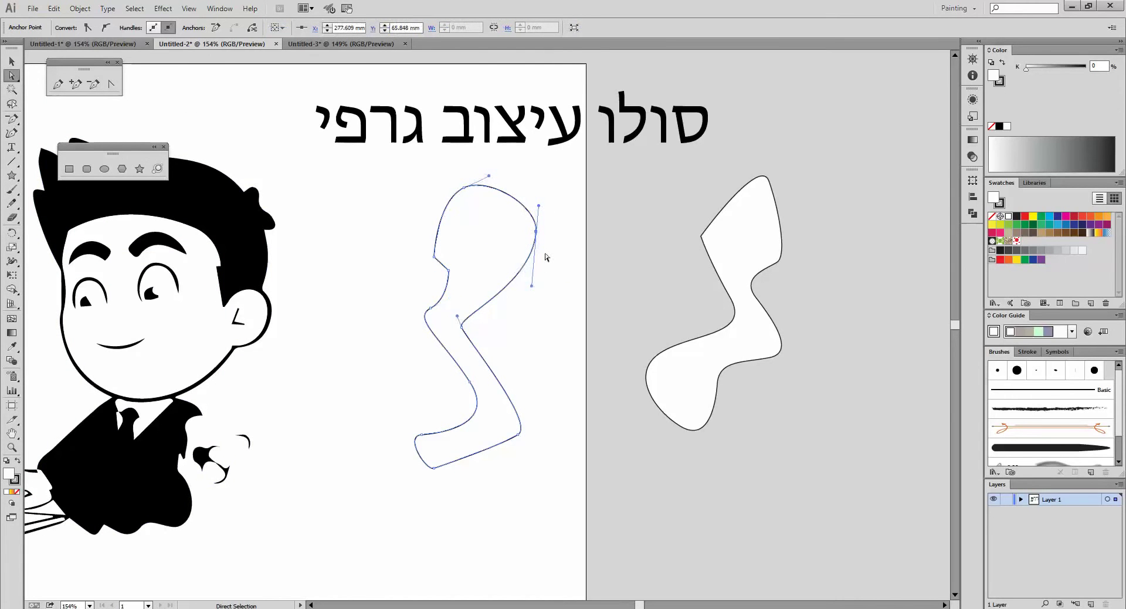
click(110, 85)
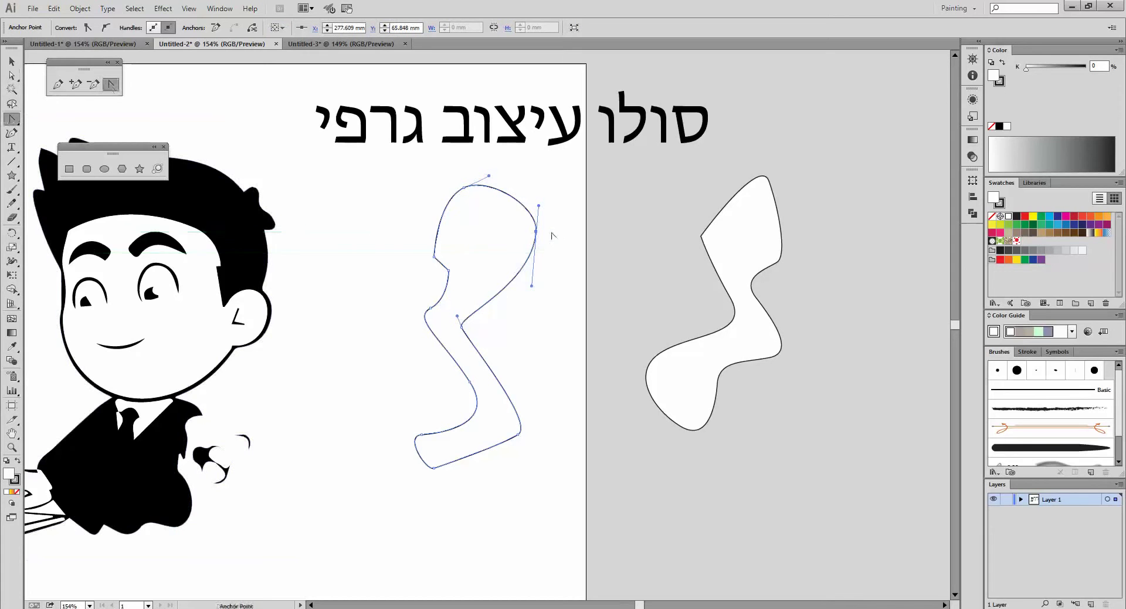
mouse_move(536, 231)
mouse_down()
mouse_move(536, 345)
mouse_move(535, 233)
mouse_up()
click(12, 61)
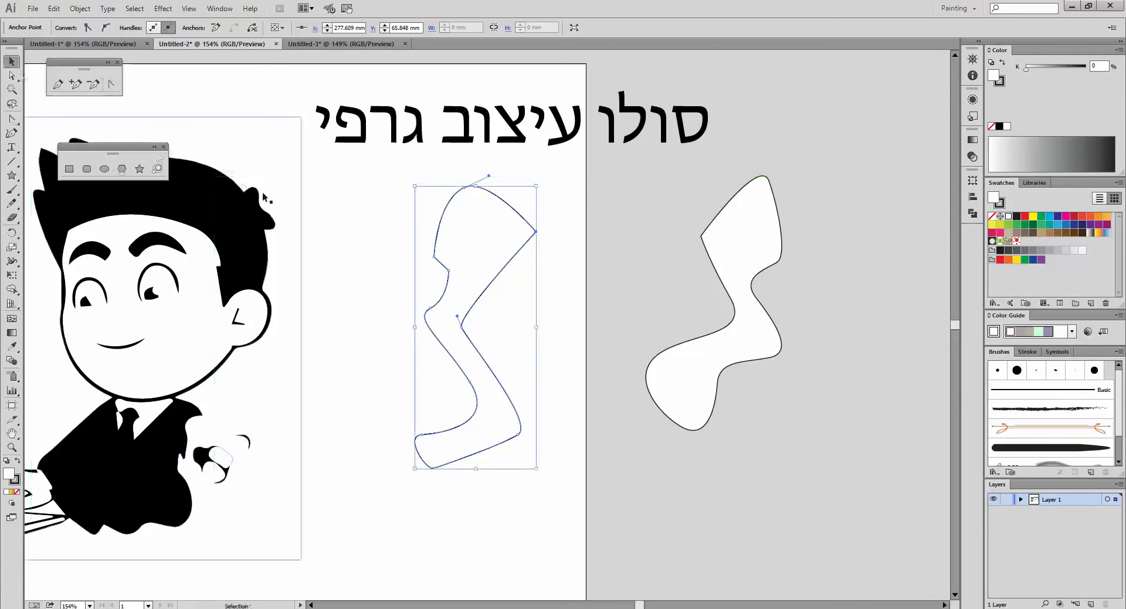
drag(471, 262, 795, 336)
Draw a five-pointed star about 85 mm wide and curve its five tips into rounded petals with the Anchor Point tool
click(139, 168)
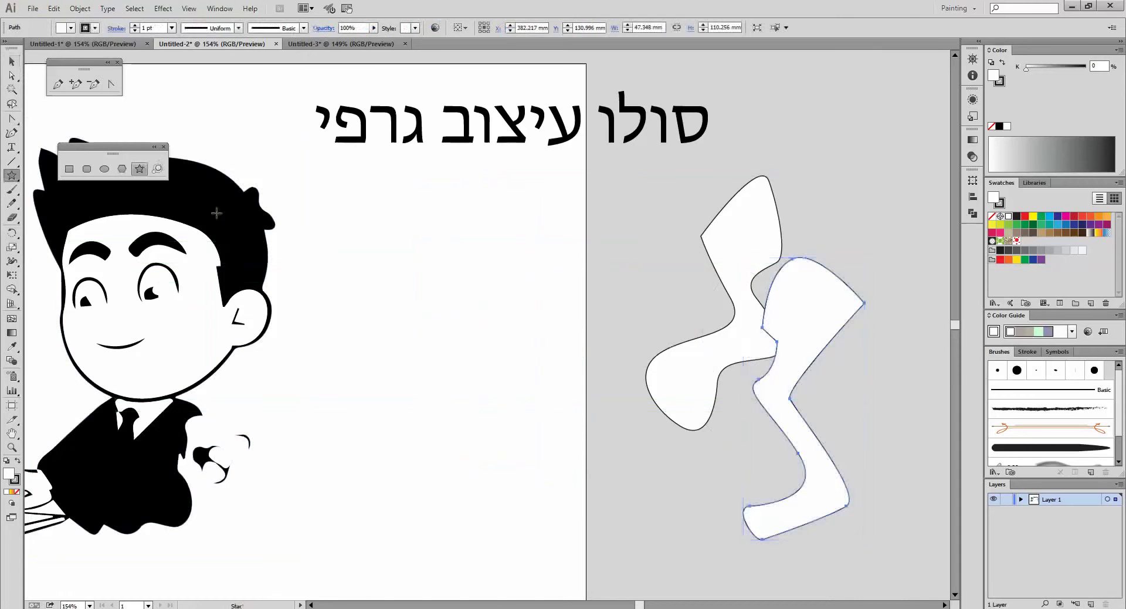
drag(492, 377, 477, 251)
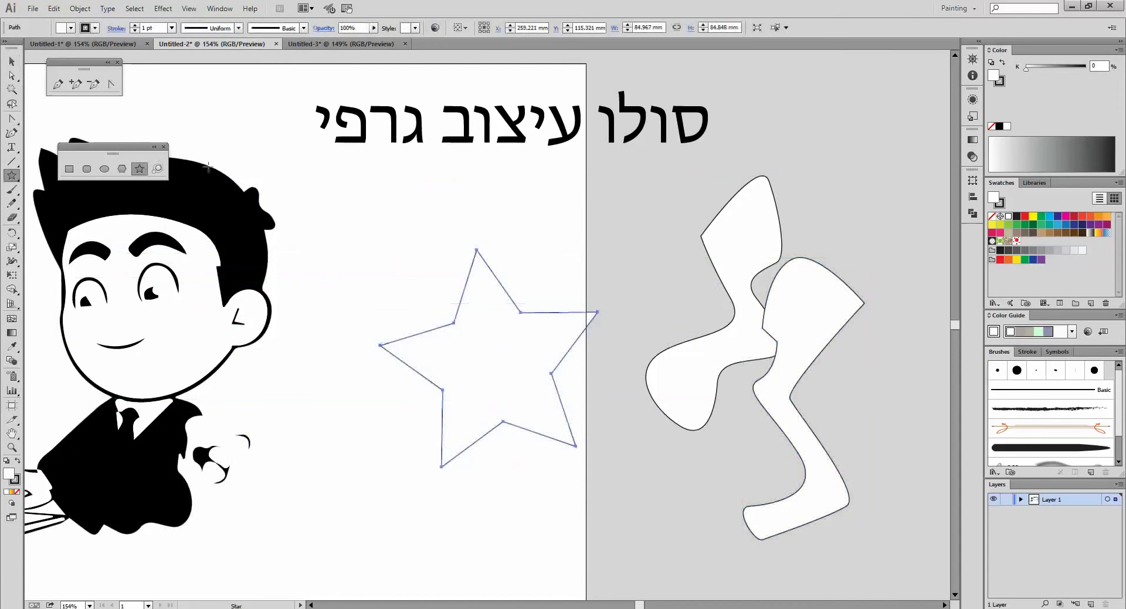
click(110, 84)
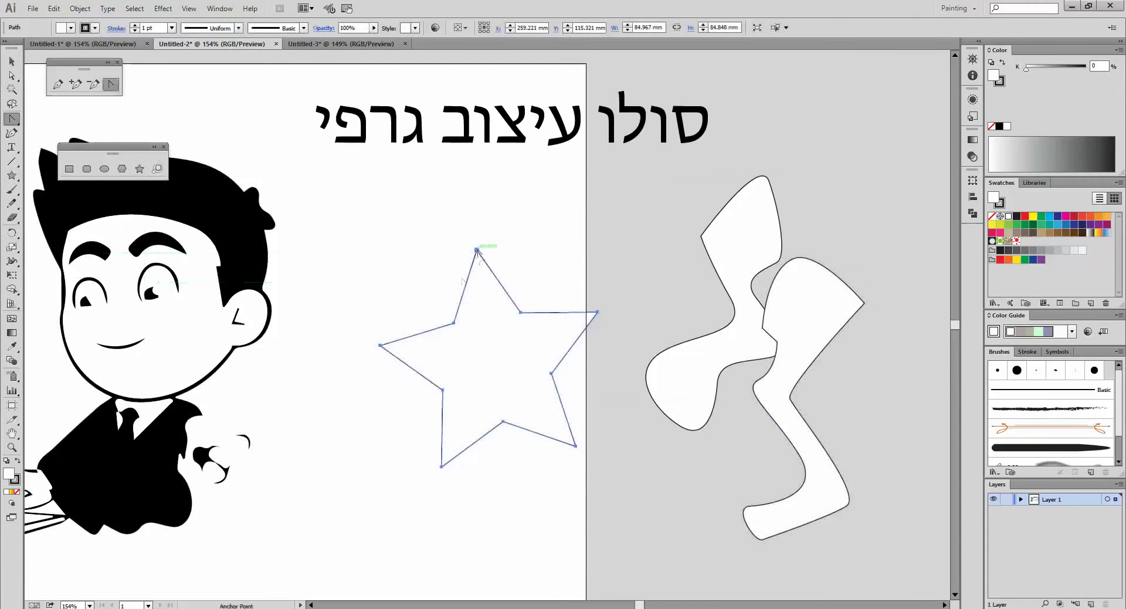
drag(477, 251, 523, 243)
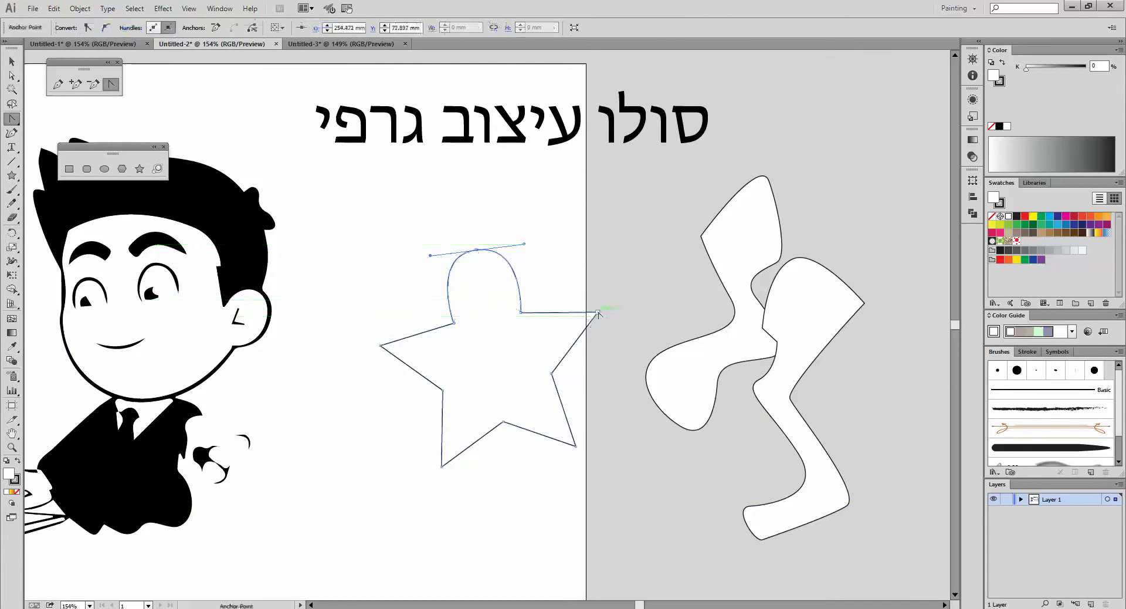
drag(598, 312, 615, 358)
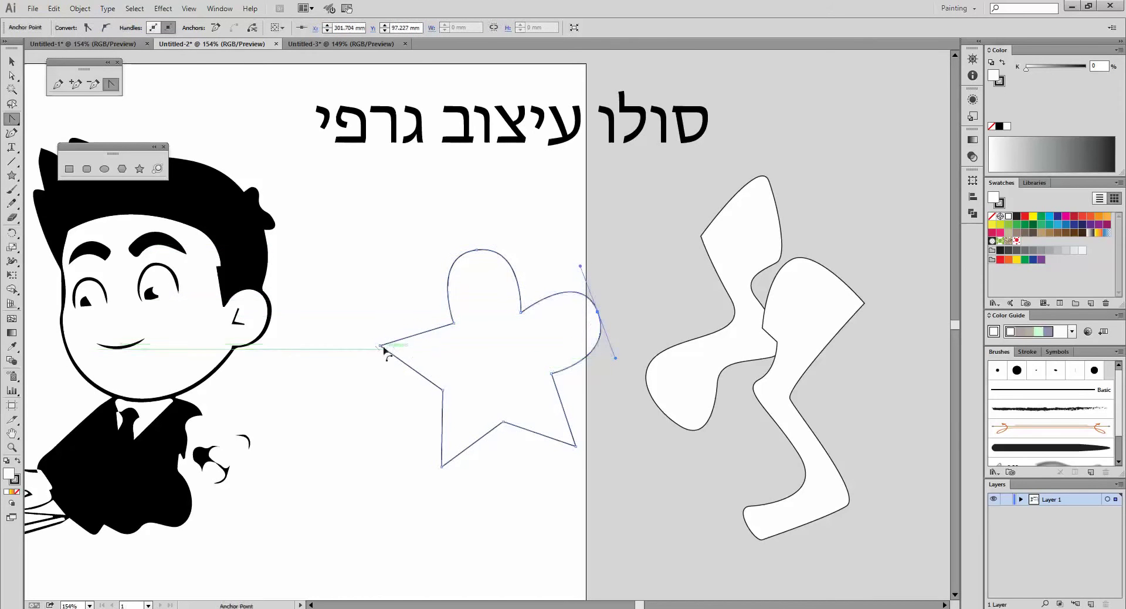
drag(380, 347, 386, 291)
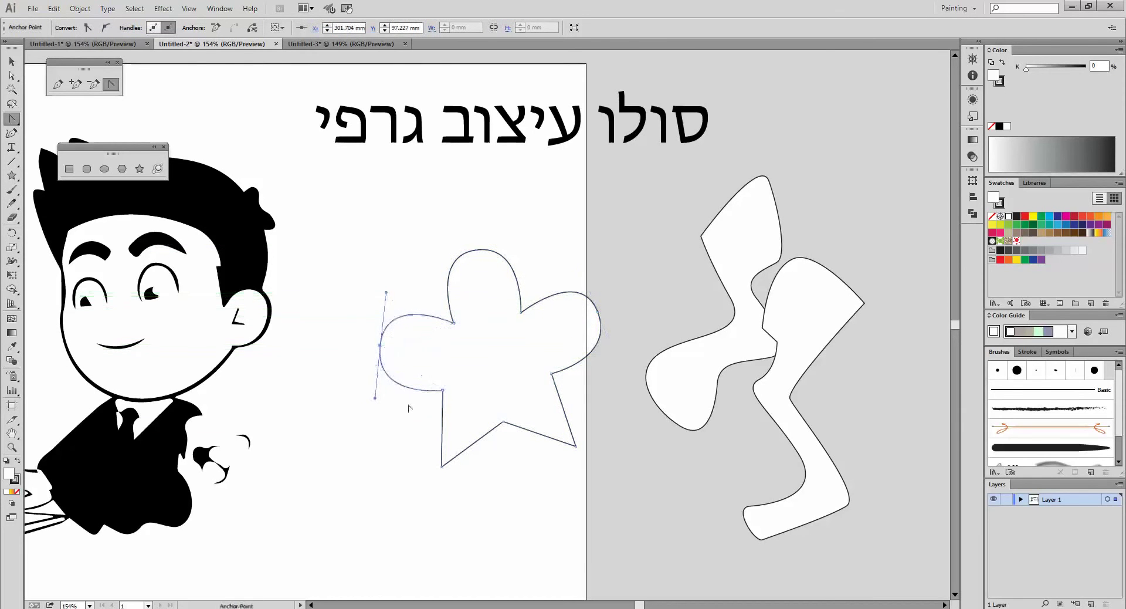
drag(442, 467, 414, 452)
drag(575, 446, 539, 480)
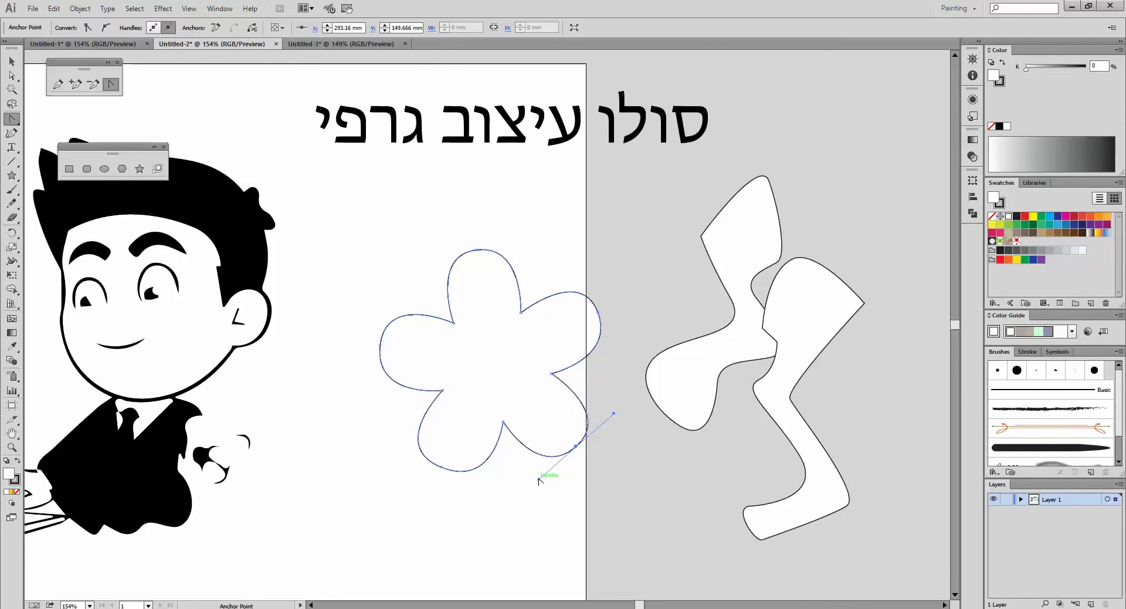
Move the flower shape off the artboard onto the two Pen-drawn shapes
click(11, 75)
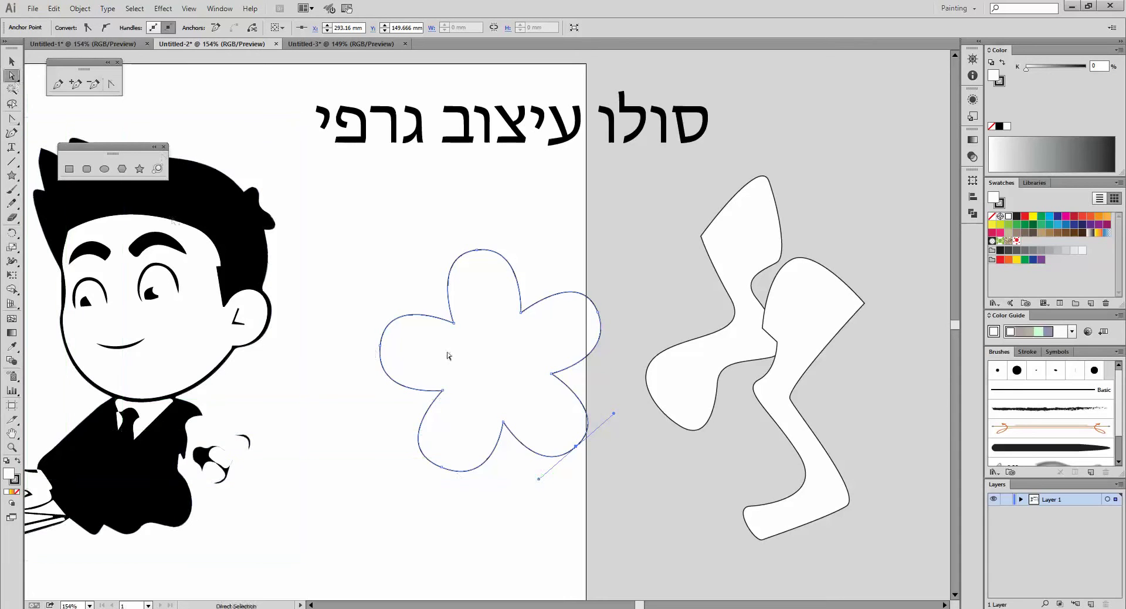
drag(453, 369, 622, 444)
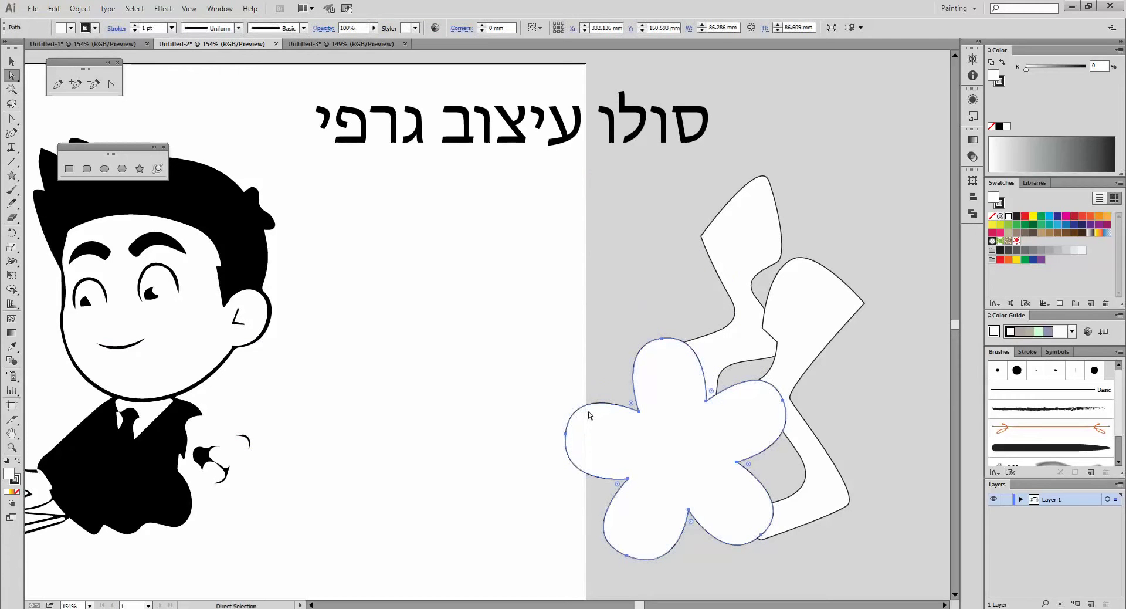
Select the character's black hair shape and pull an anchor point on its right edge upward into a thin spike
click(227, 240)
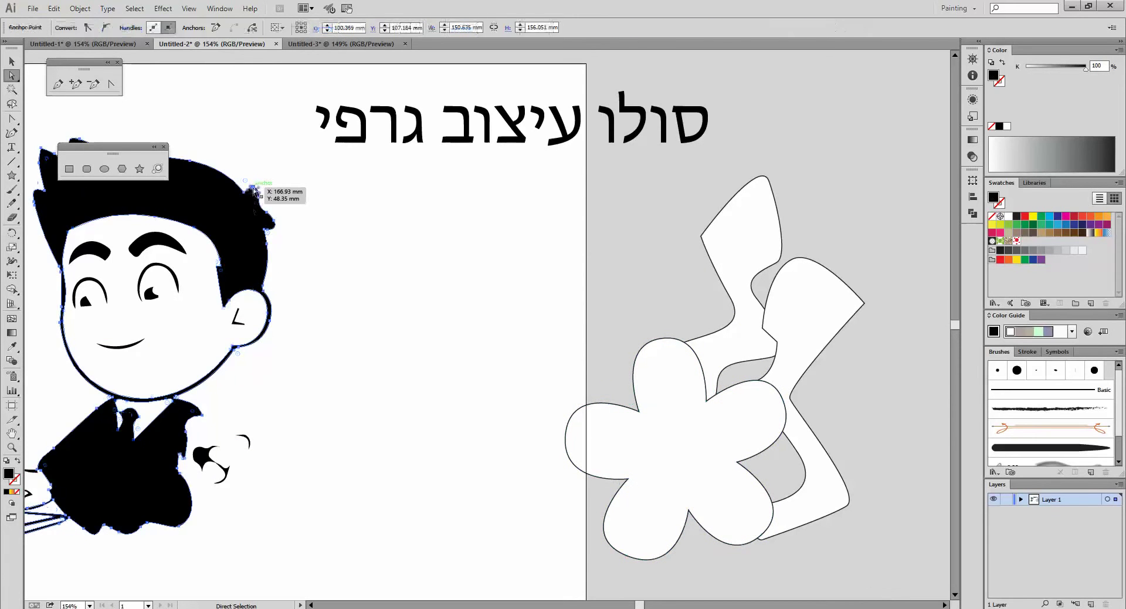
drag(254, 188, 243, 156)
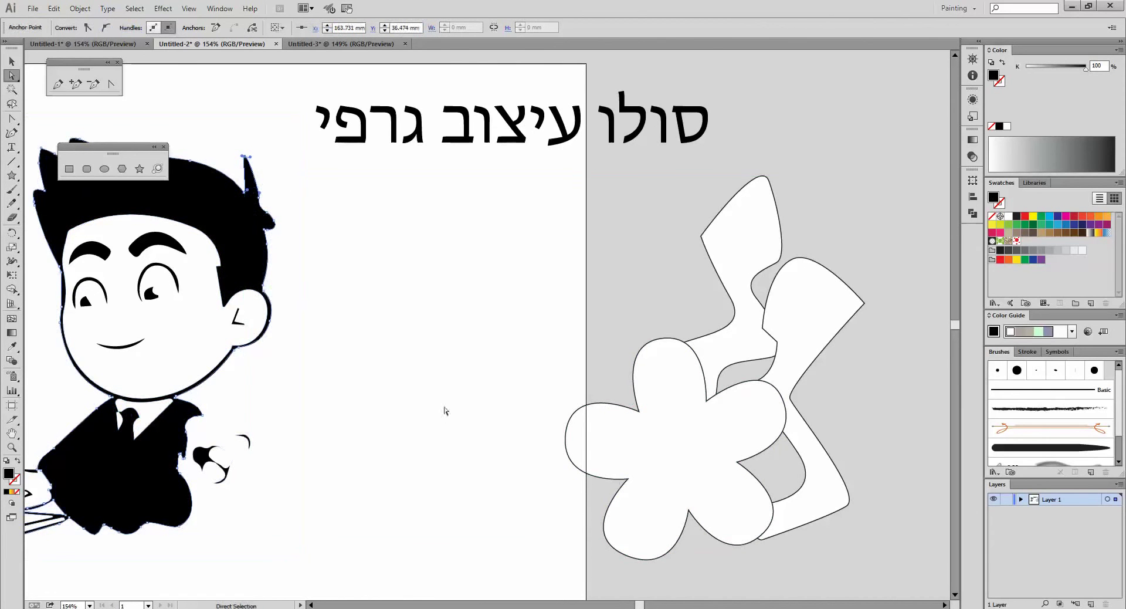
Move the flower shape onto the artboard beside the character and fill it with red ED1C24
mouse_move(711, 480)
mouse_down()
mouse_move(586, 402)
mouse_move(486, 401)
mouse_up()
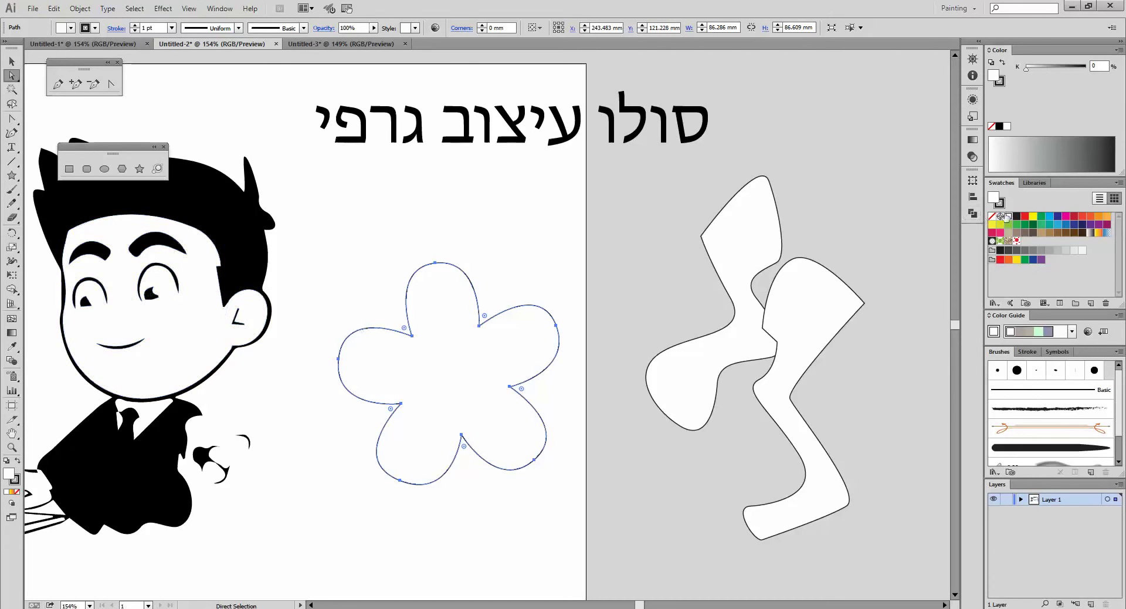
click(1025, 218)
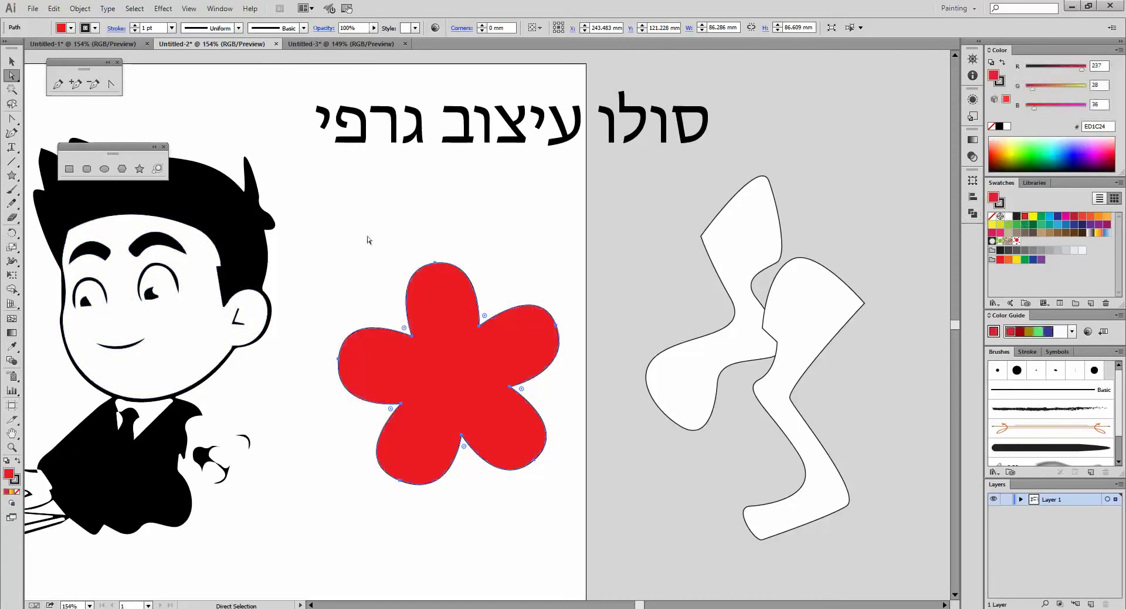
Add gradient mesh points inside the red flower, in its upper petal, lower area and centre, with the Mesh tool
click(11, 318)
click(451, 300)
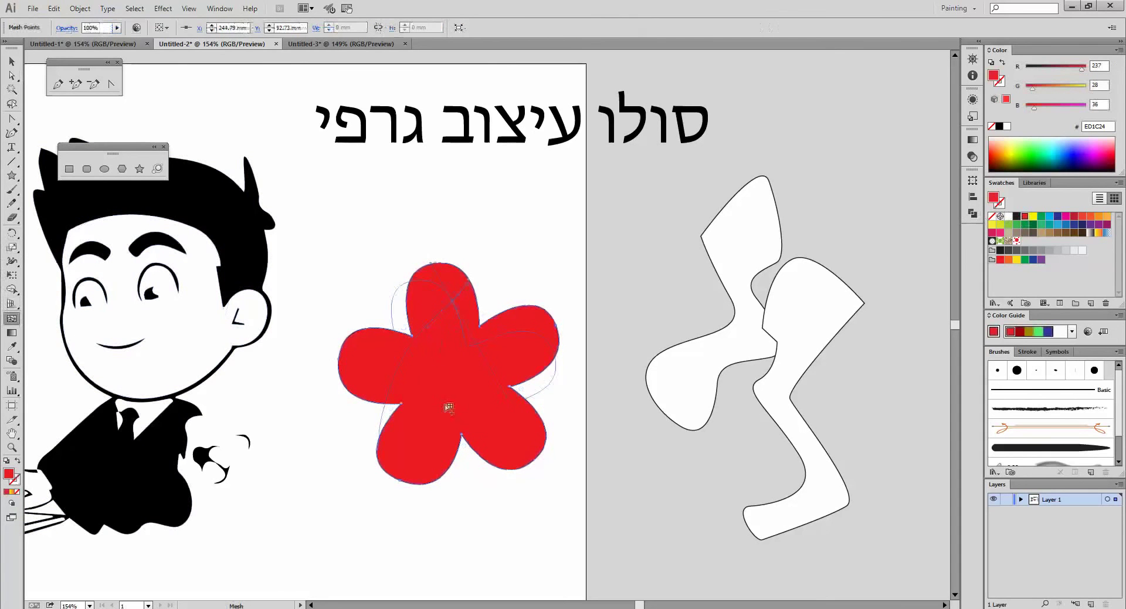
click(435, 434)
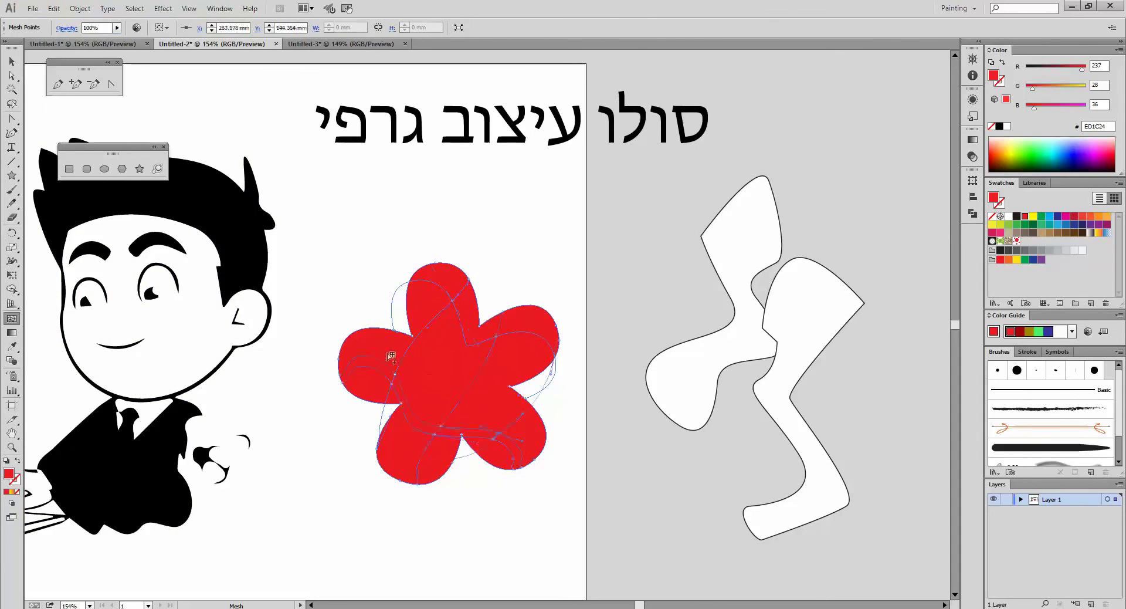
click(432, 373)
Lasso and recolour the flower's mesh points, light green 86FF29 at the upper-right petal's tip and yellow FFDC62 on the lower-right petal
key(q)
mouse_move(539, 288)
mouse_down()
mouse_move(536, 330)
mouse_move(559, 355)
mouse_move(578, 289)
mouse_move(536, 282)
mouse_up()
click(1025, 150)
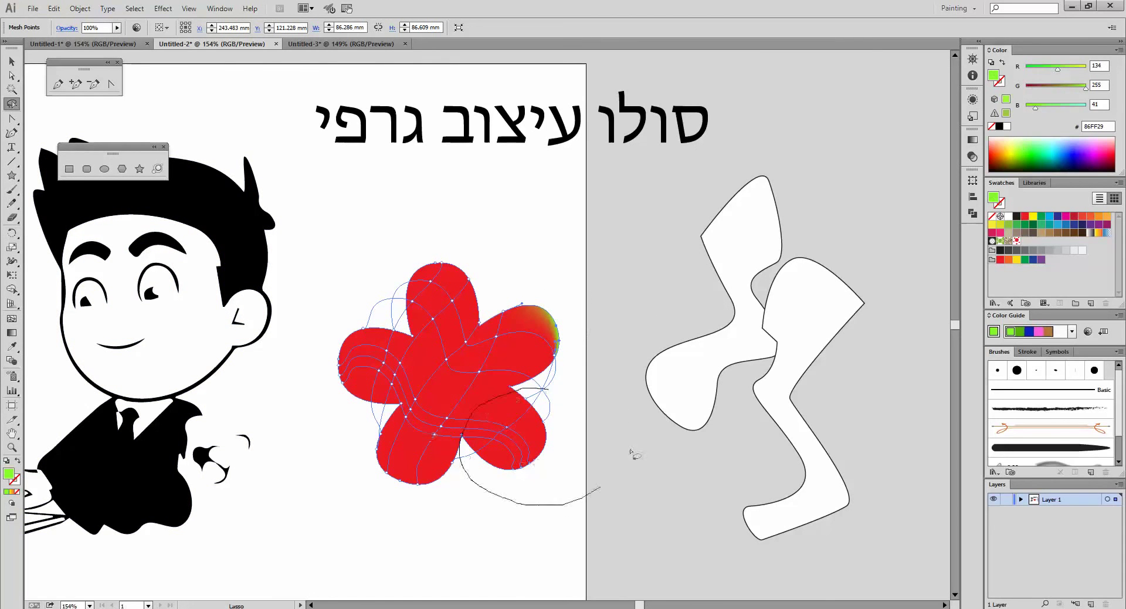
key(ctrl+z)
click(1007, 145)
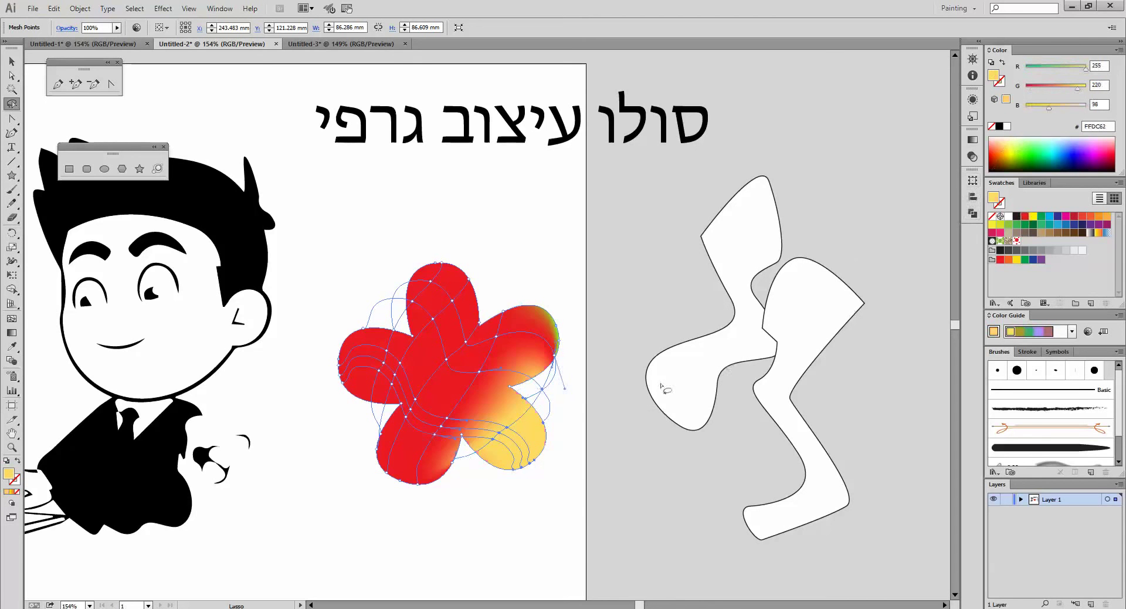
Pull the mesh point in the notch between the flower's two right petals up and outward with Direct Selection
click(11, 446)
drag(317, 249, 586, 522)
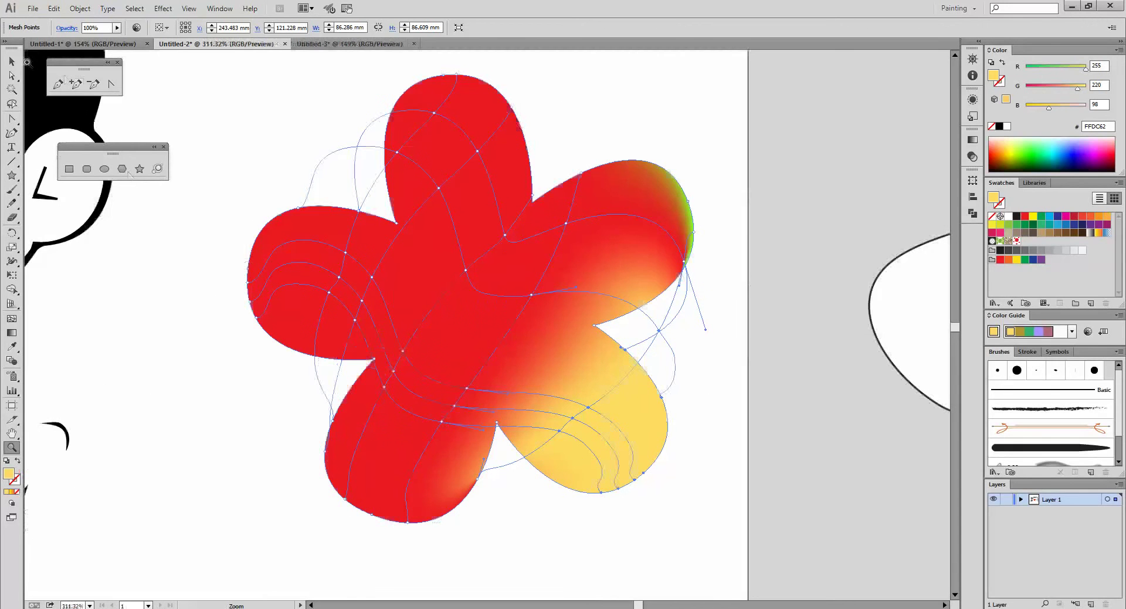
click(12, 76)
drag(531, 297, 623, 261)
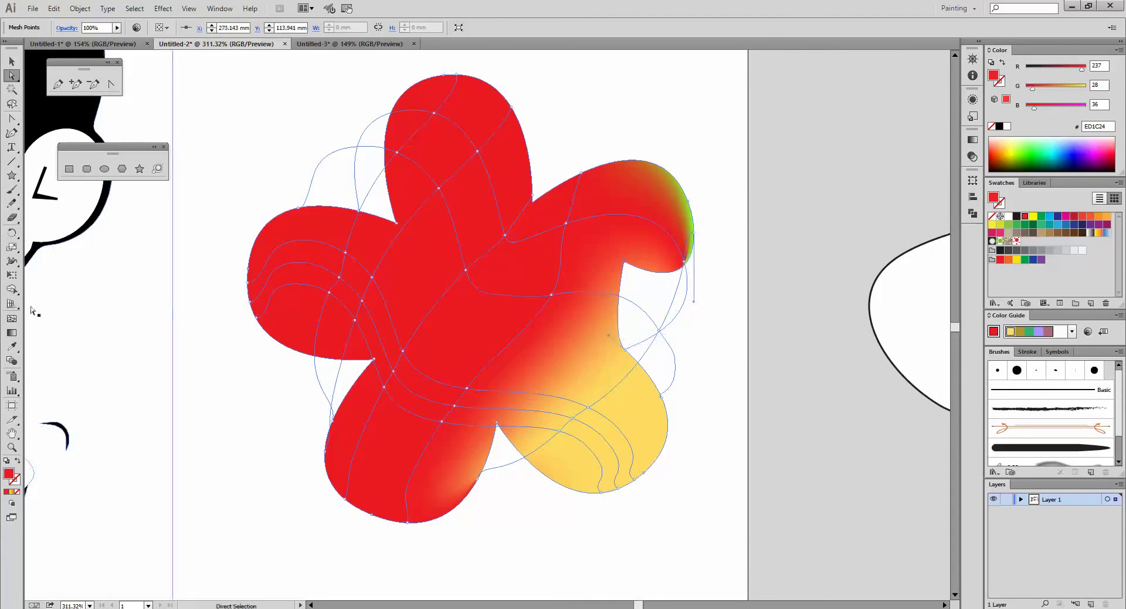
Delete mesh points on the flower's lower-right petal to remove the extra mesh lines running through them
click(11, 318)
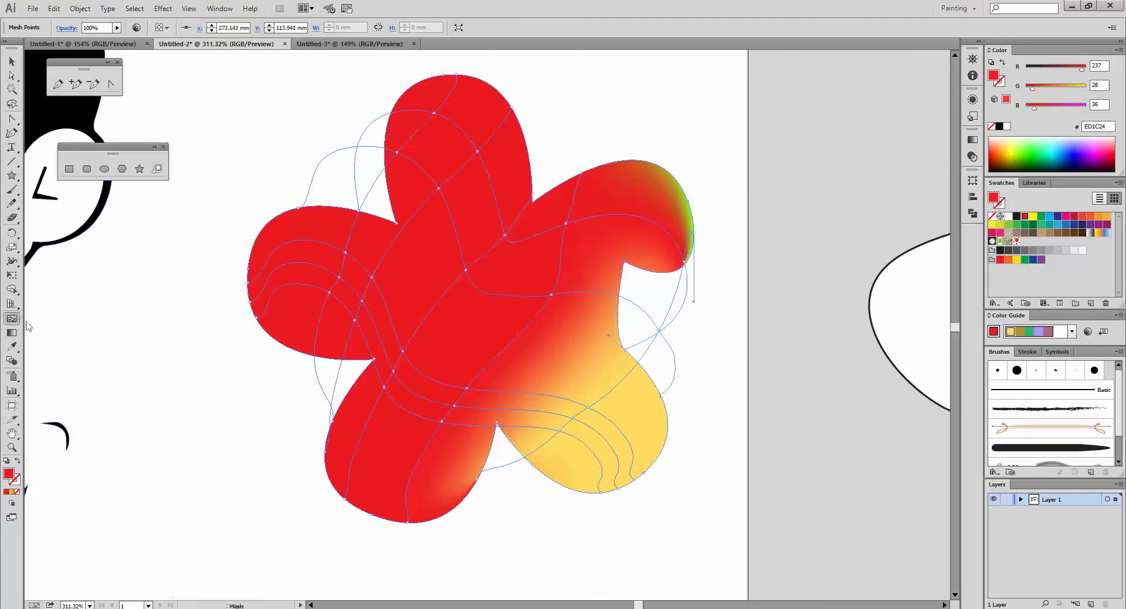
alt+click(589, 408)
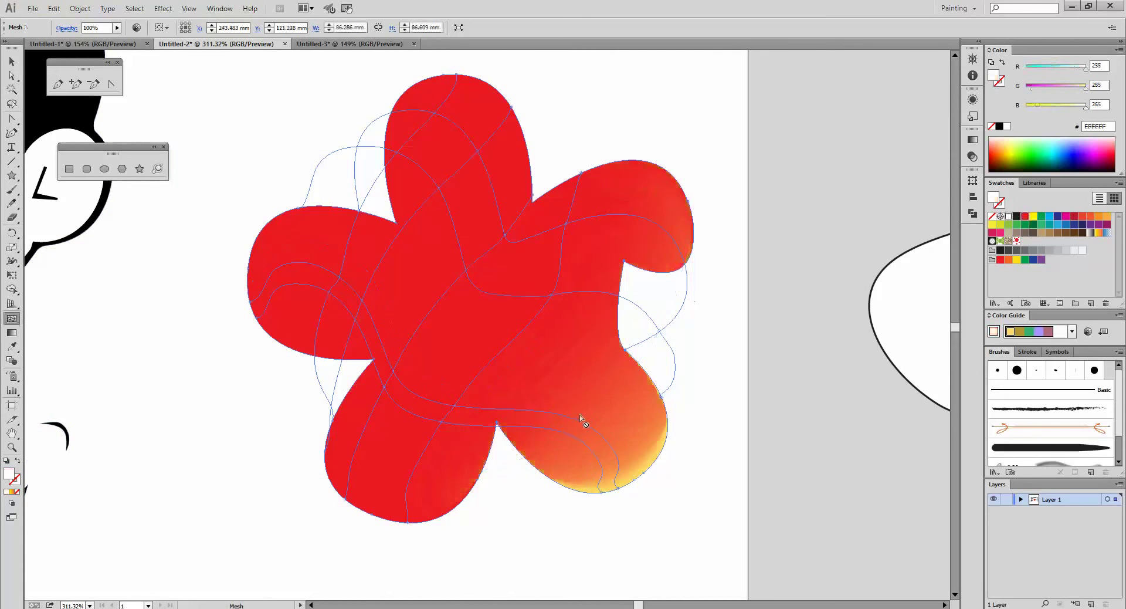
alt+click(602, 490)
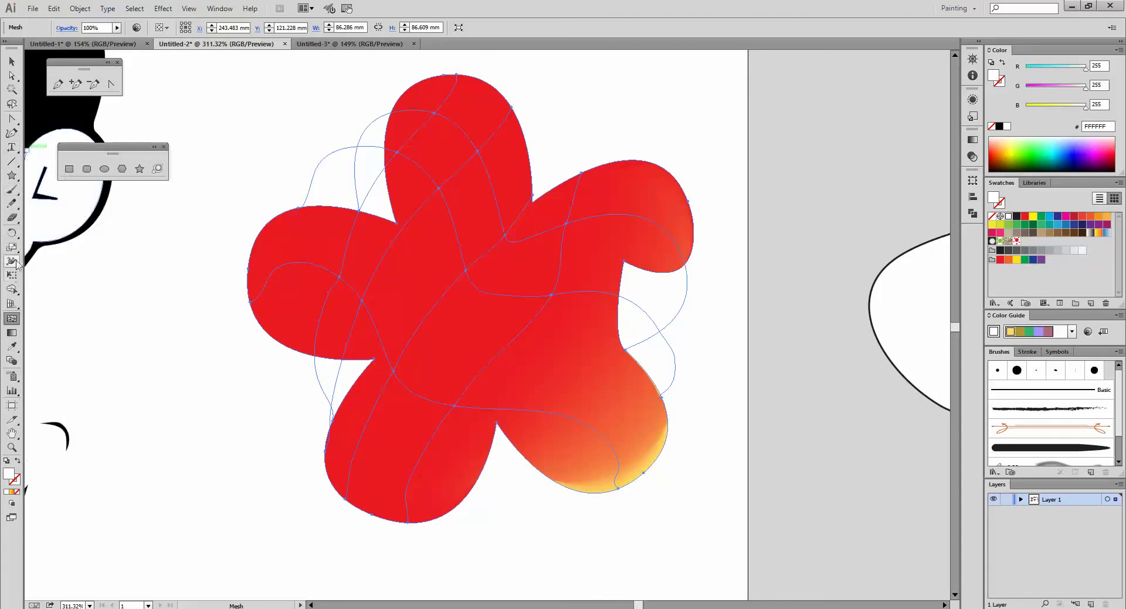
Lasso the mesh points of the flower's top petal and colour them green 00A651
click(12, 104)
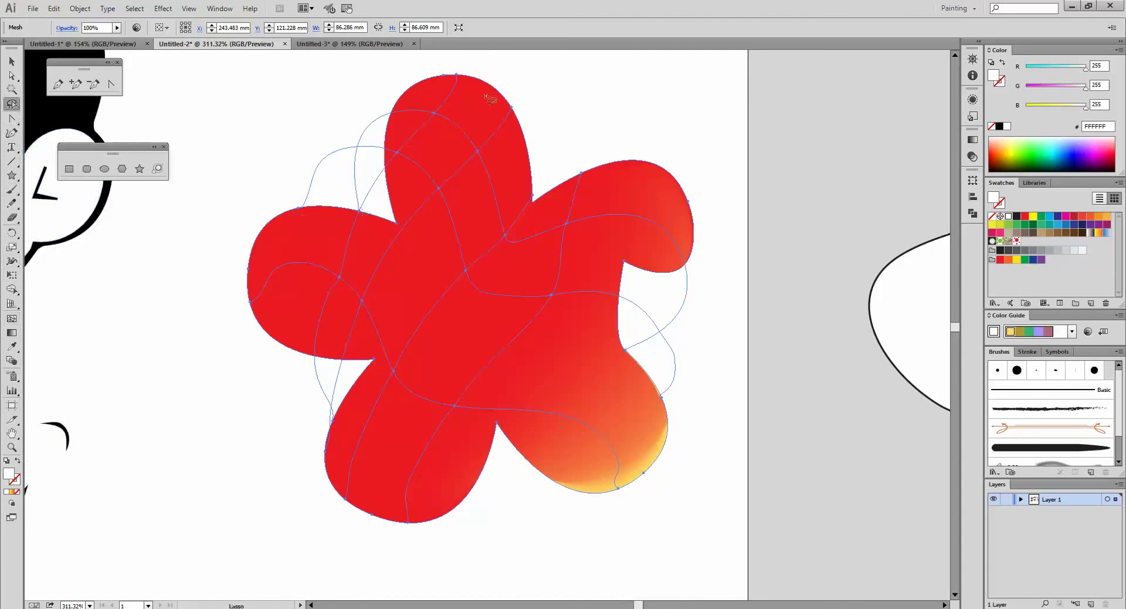
mouse_move(501, 71)
mouse_down()
mouse_move(402, 100)
mouse_move(399, 252)
mouse_move(606, 222)
mouse_up()
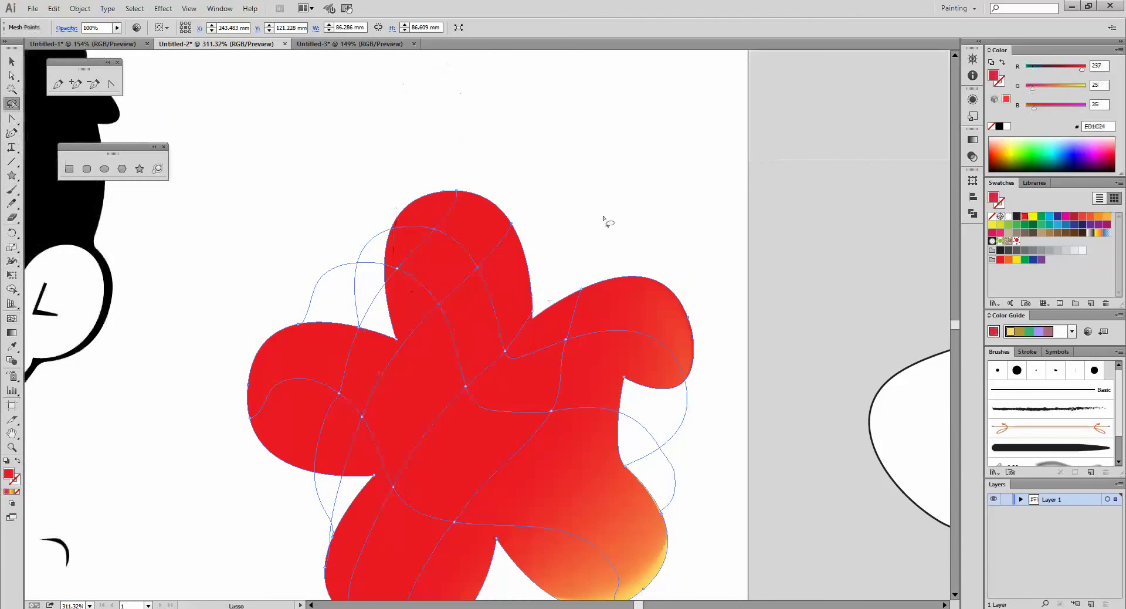
drag(1044, 218, 455, 316)
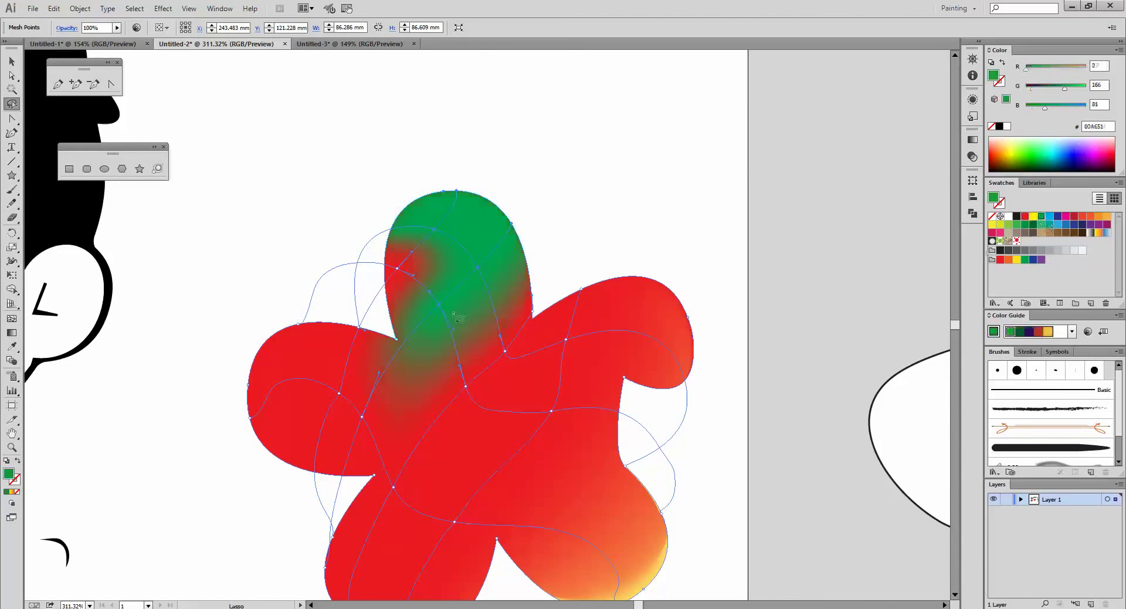
Pull the top anchor point of the character's right-hand eye outline upward into a peak with Direct Selection
key(ctrl)
key(ctrl+0)
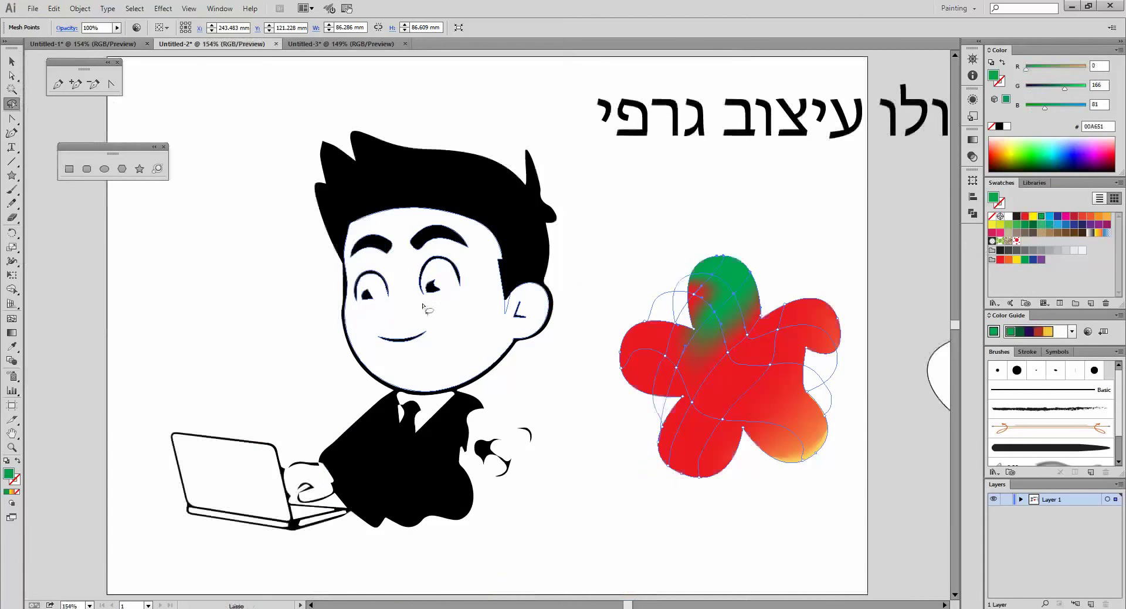
mouse_move(596, 324)
mouse_down()
mouse_move(380, 315)
mouse_move(402, 310)
mouse_up()
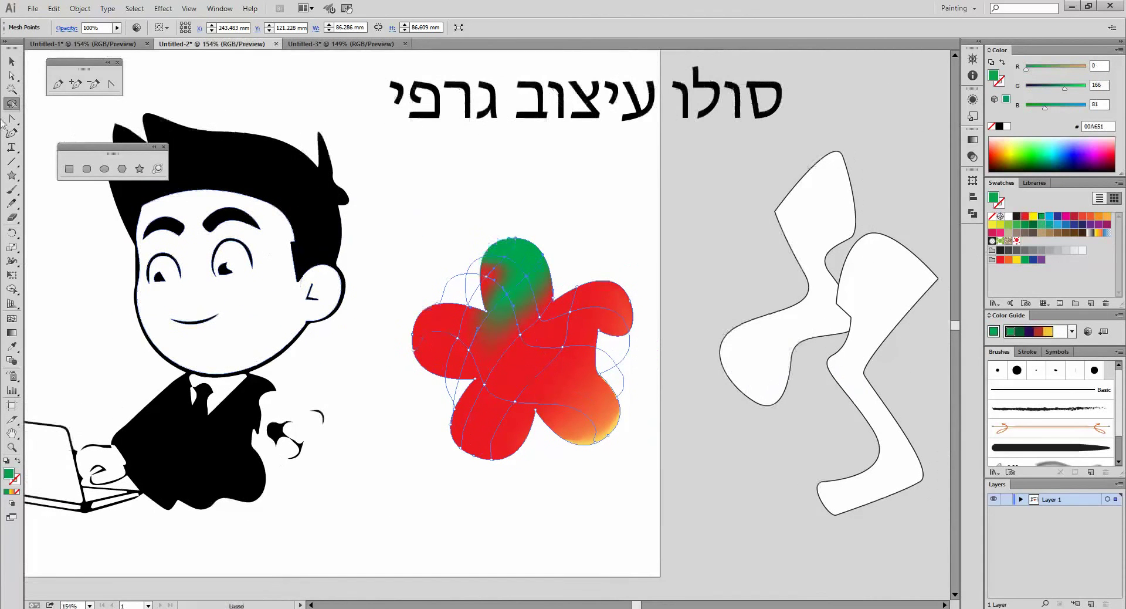
click(11, 75)
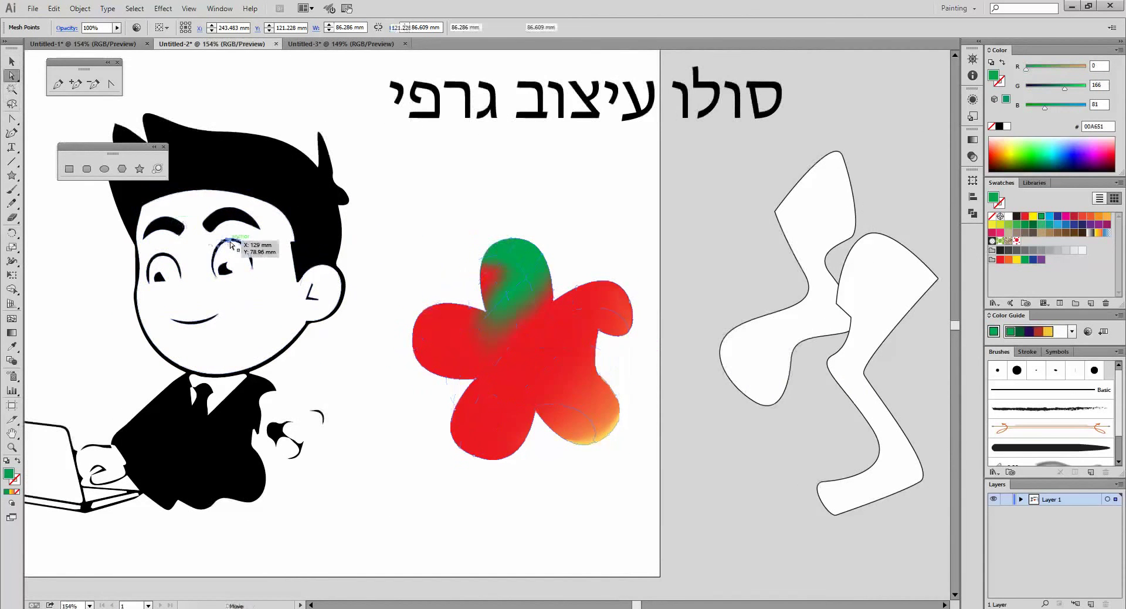
drag(231, 242, 226, 228)
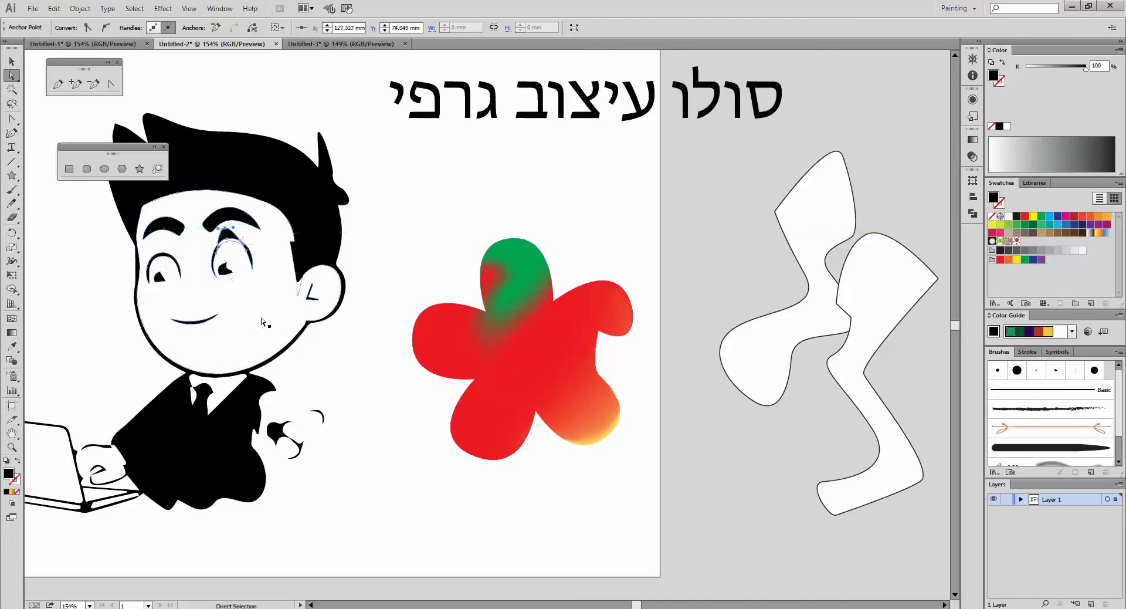